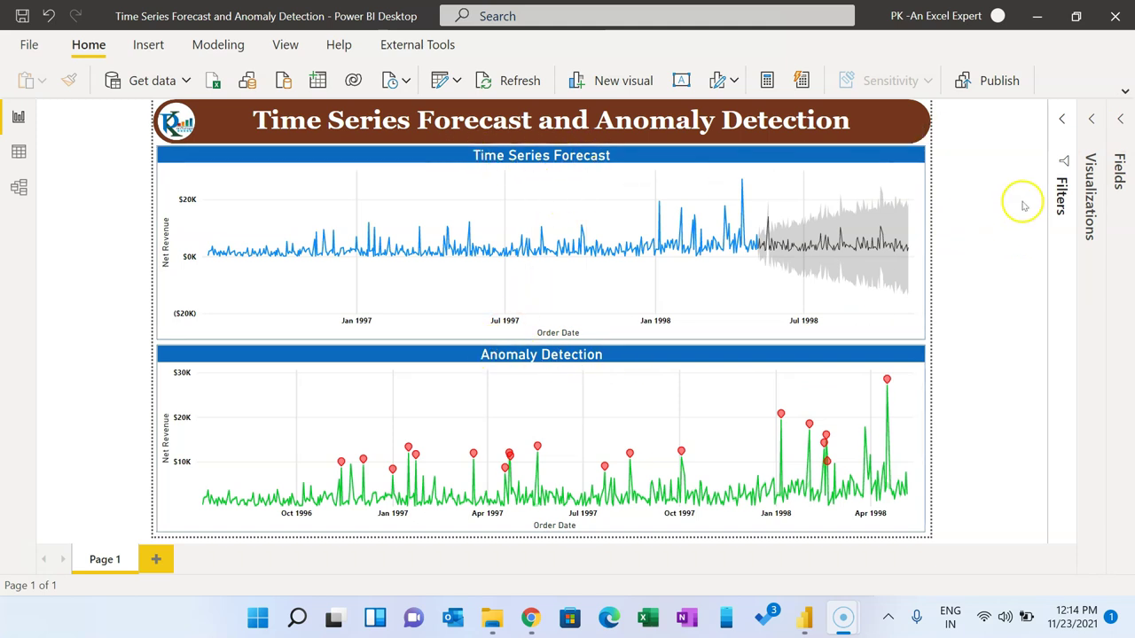
Expand the Fields pane to list the Order_Details, Products and Suppliers tables
click(1123, 144)
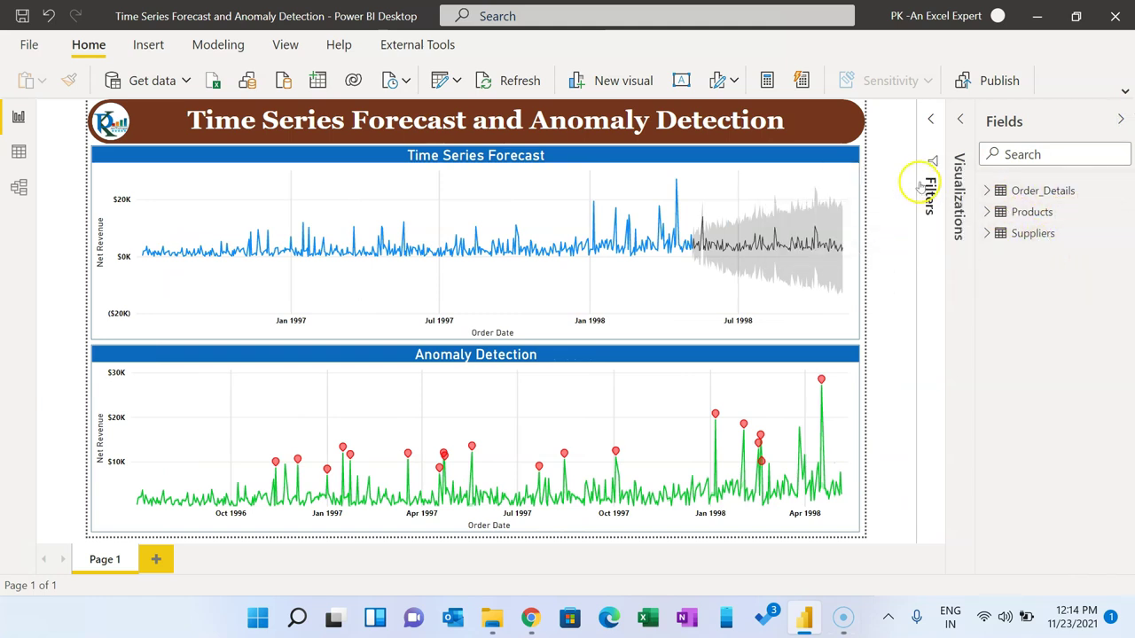
View the Time Series Forecast chart in focus mode, then focus the Anomaly Detection chart instead
click(458, 157)
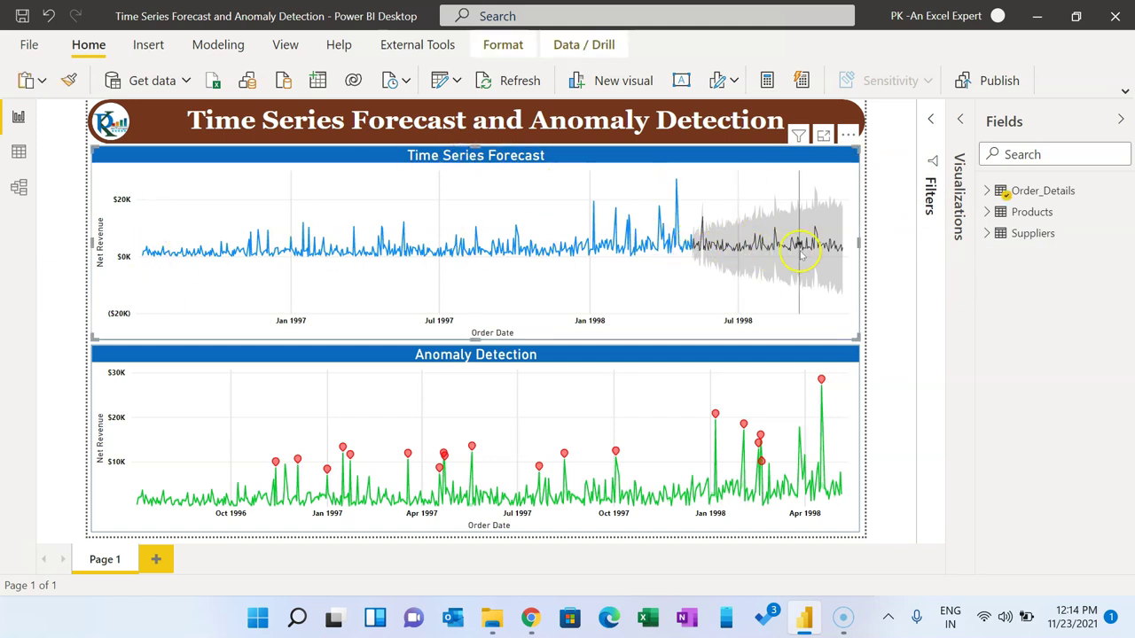
mouse_move(749, 255)
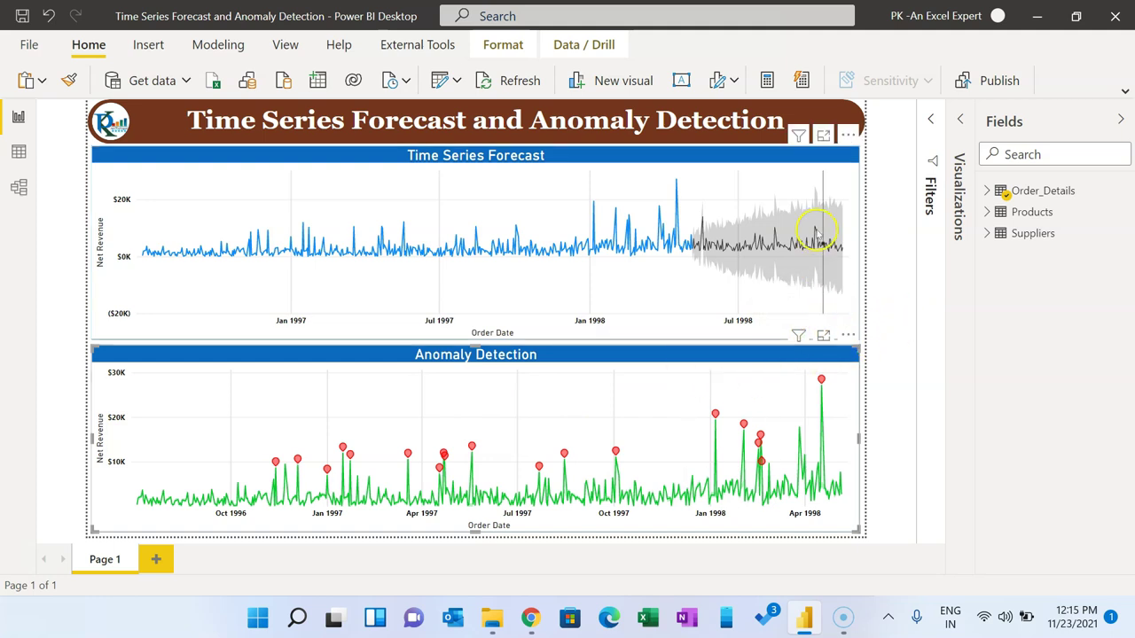
click(789, 155)
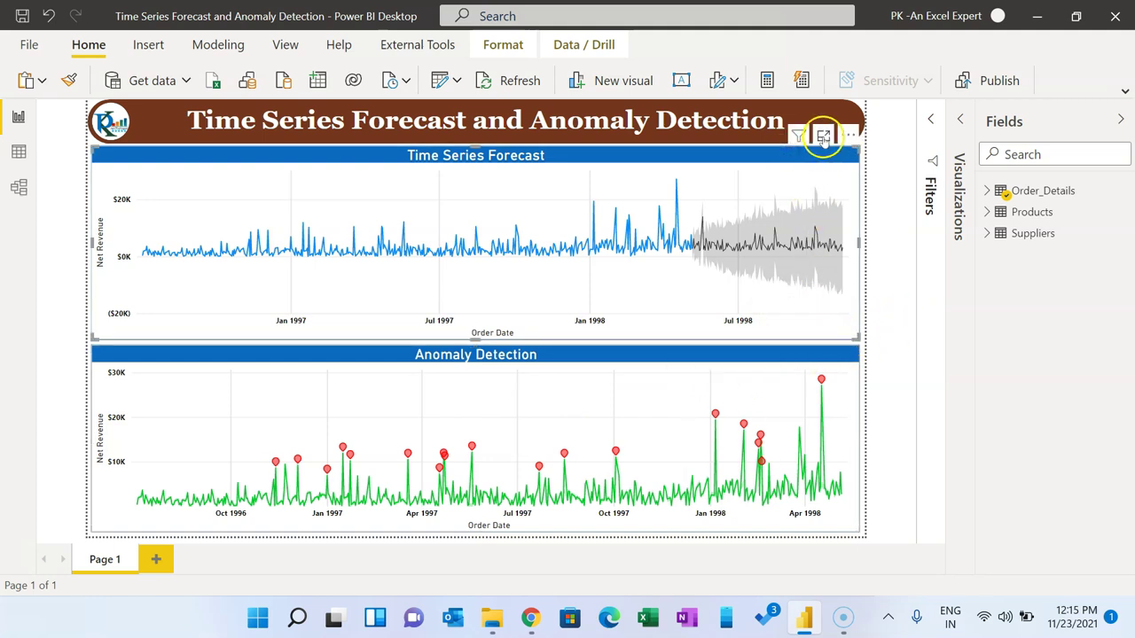
click(824, 135)
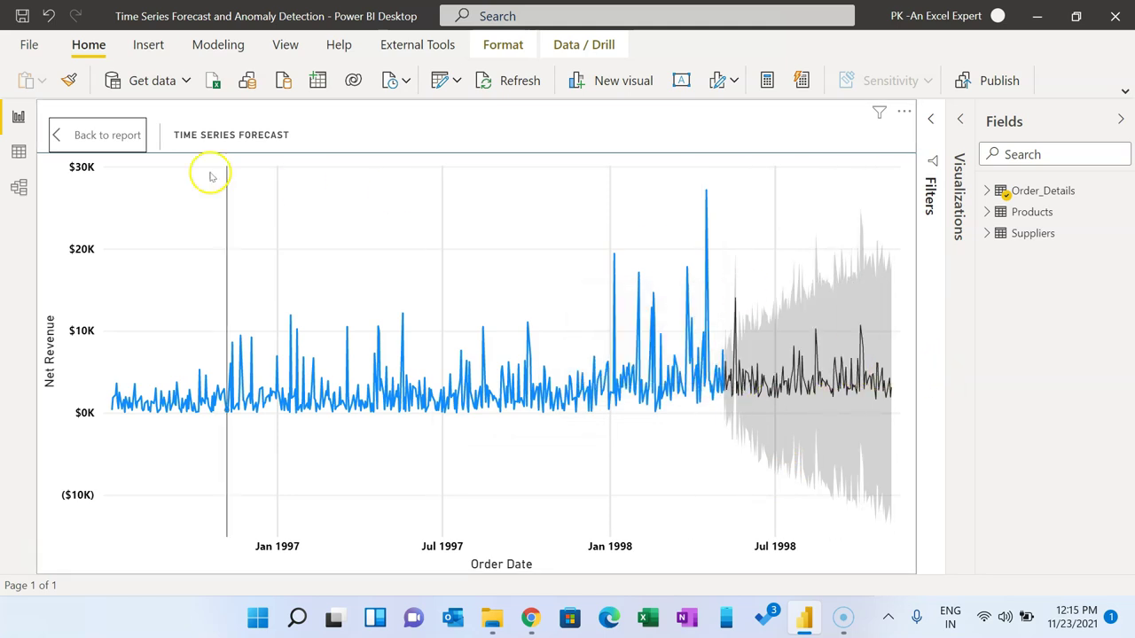
click(96, 135)
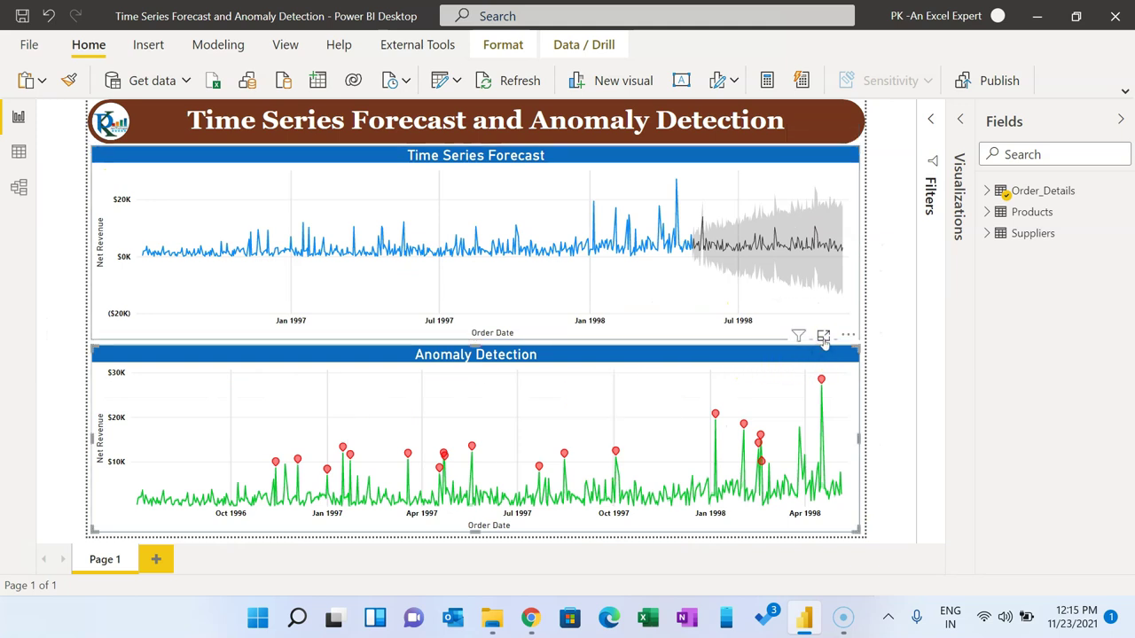
click(823, 338)
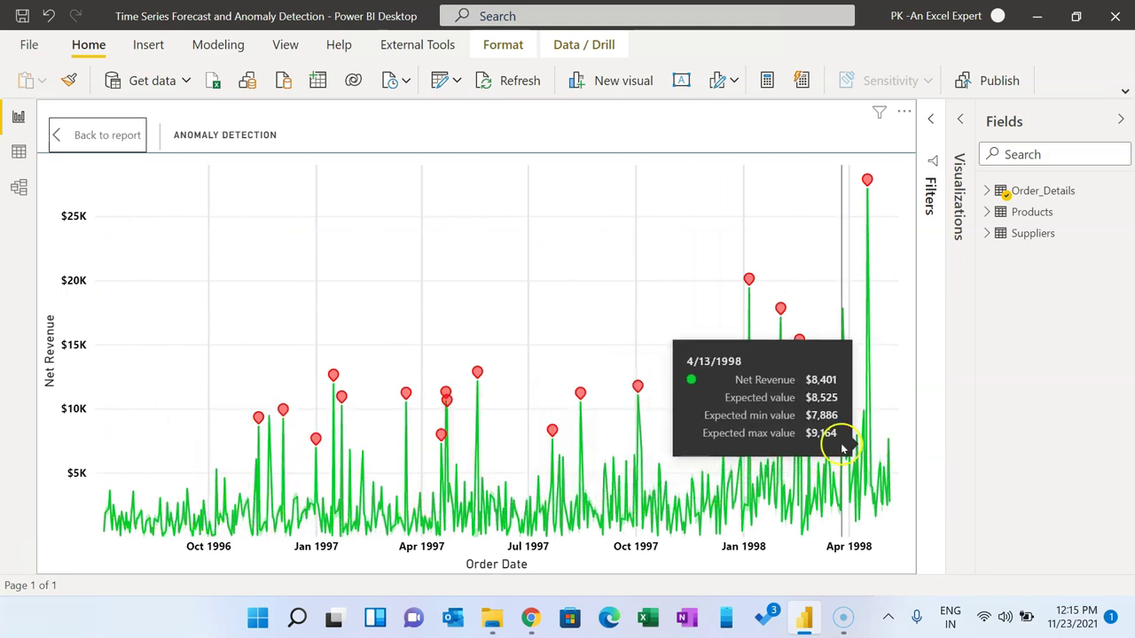
Open the Anomalies pane explaining the 10/3/1997 Net Revenue spike of $11,043
click(638, 388)
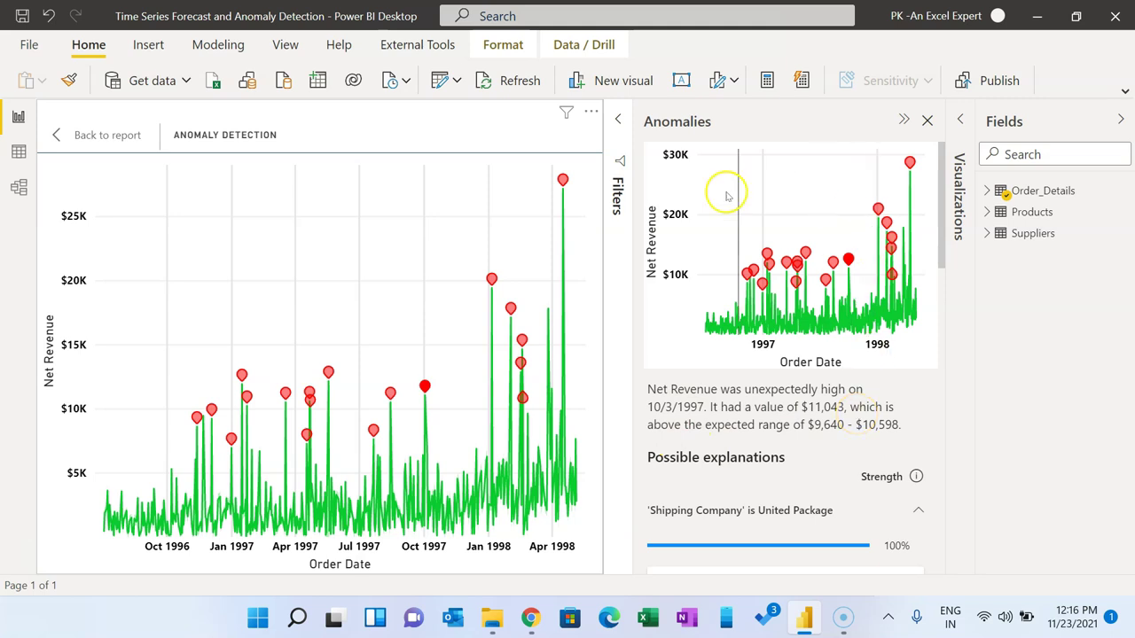
Read through the anomaly's explanations, expand the Title explanation, then return to the report page
scroll(786, 466, down, 1)
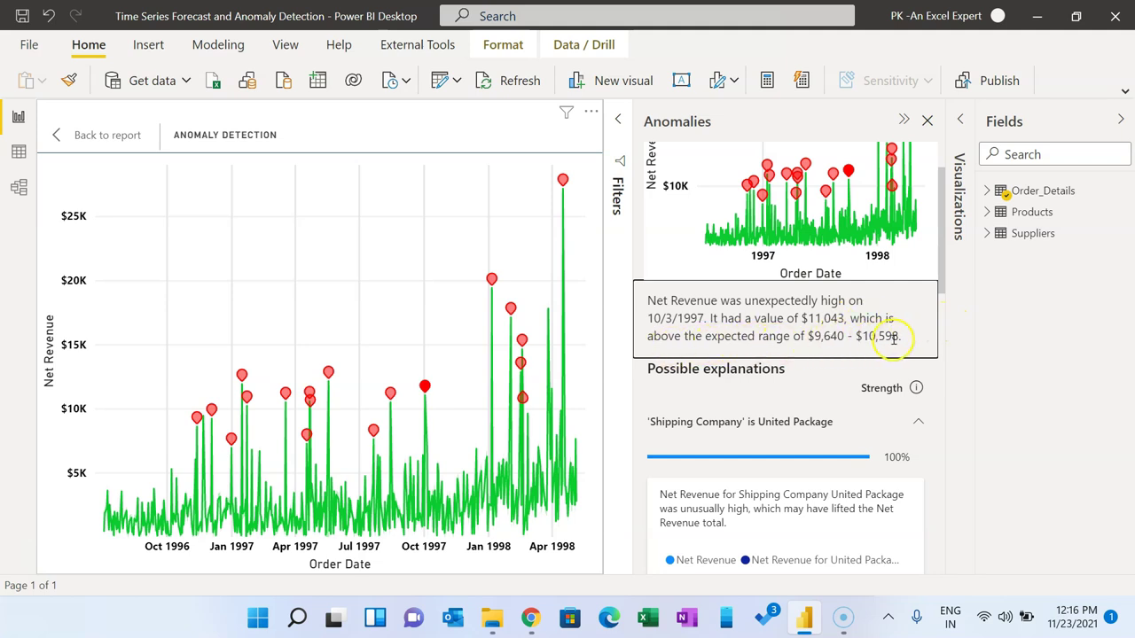
scroll(810, 397, down, 1)
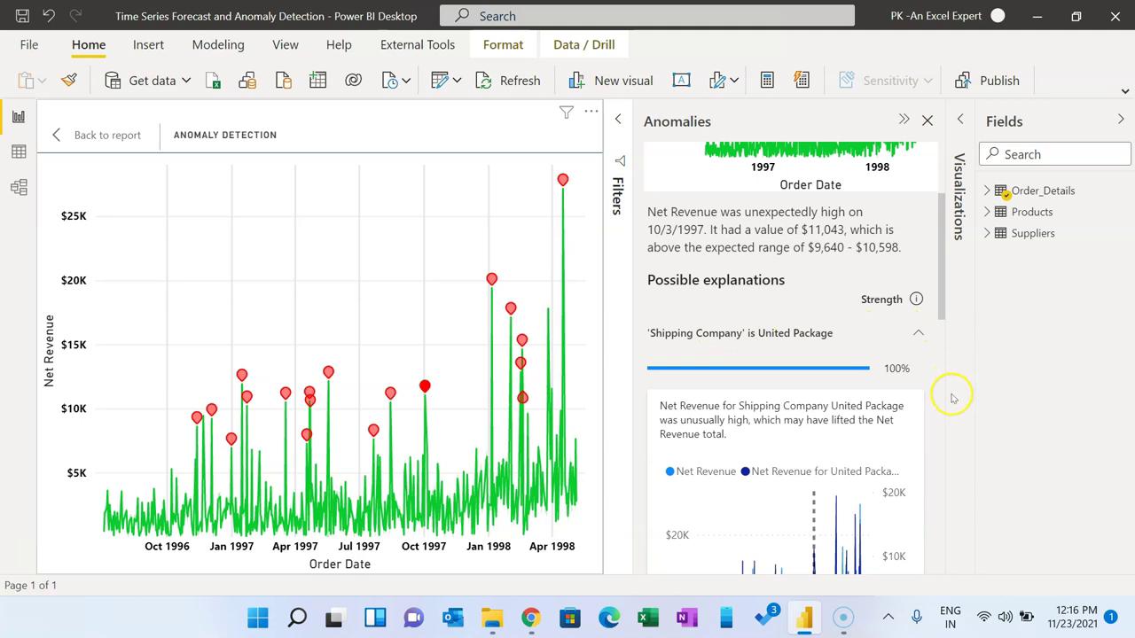
scroll(935, 409, down, 1)
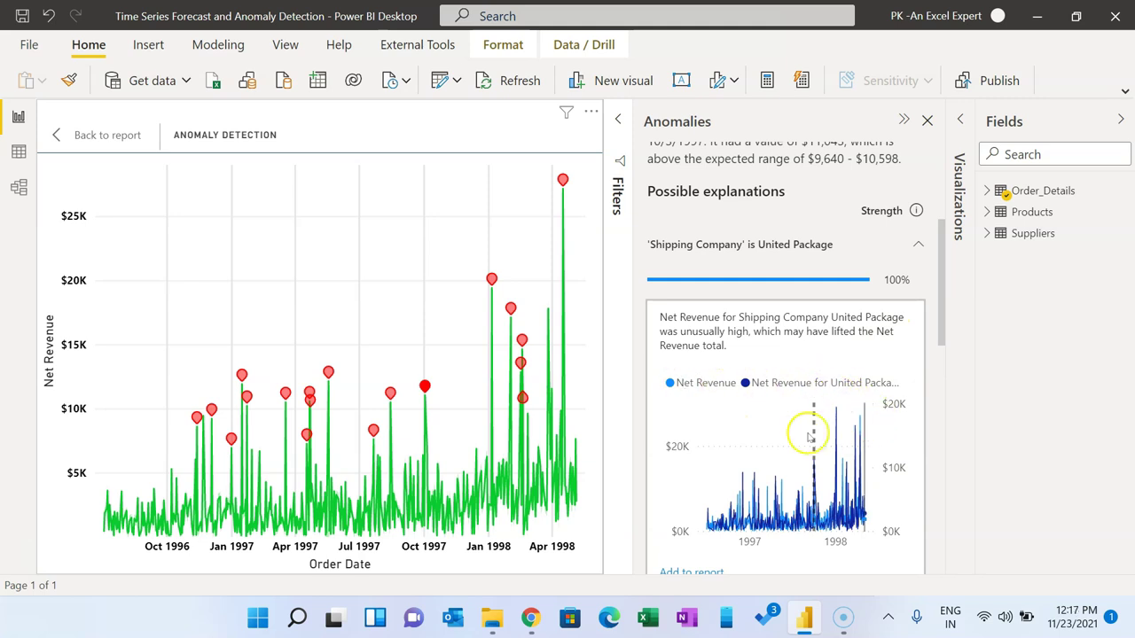
mouse_move(814, 429)
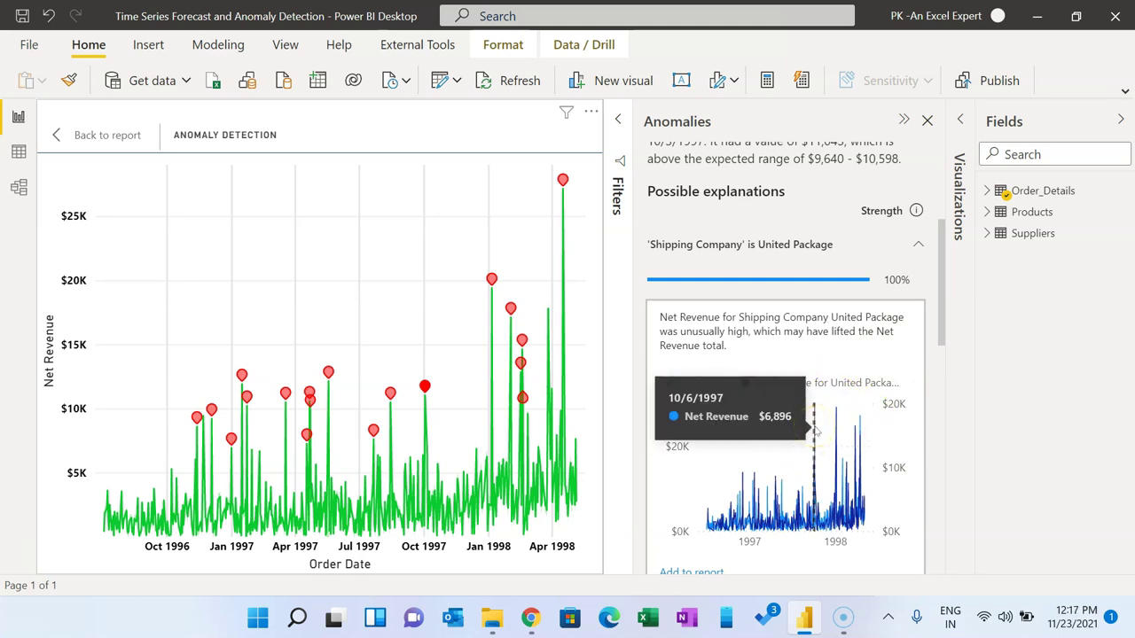
scroll(935, 428, down, 4)
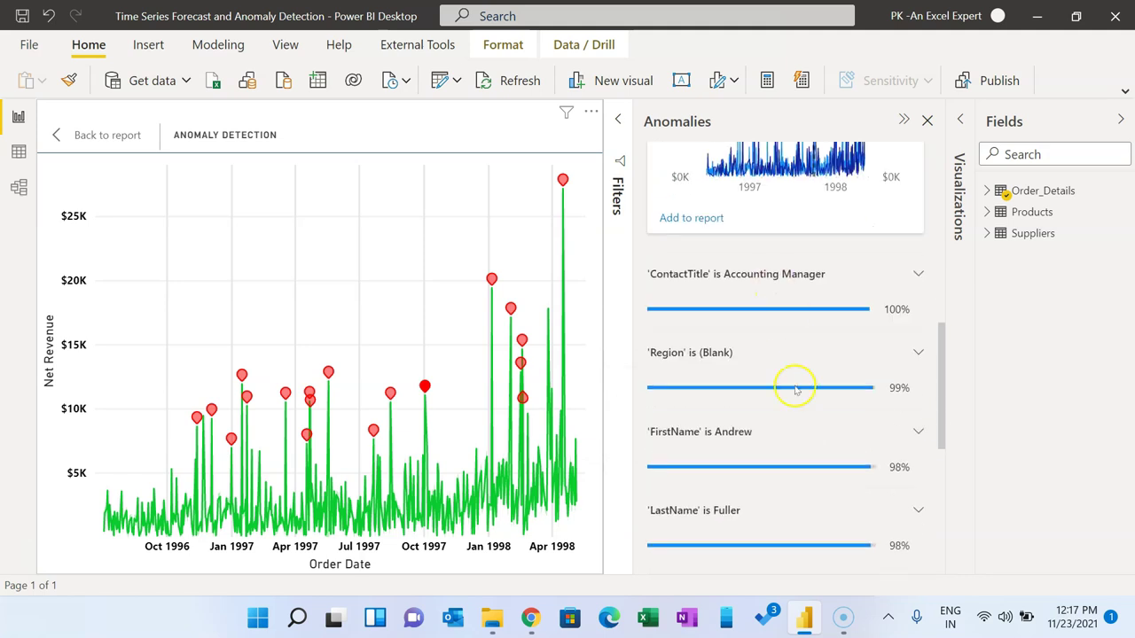
scroll(810, 297, down, 3)
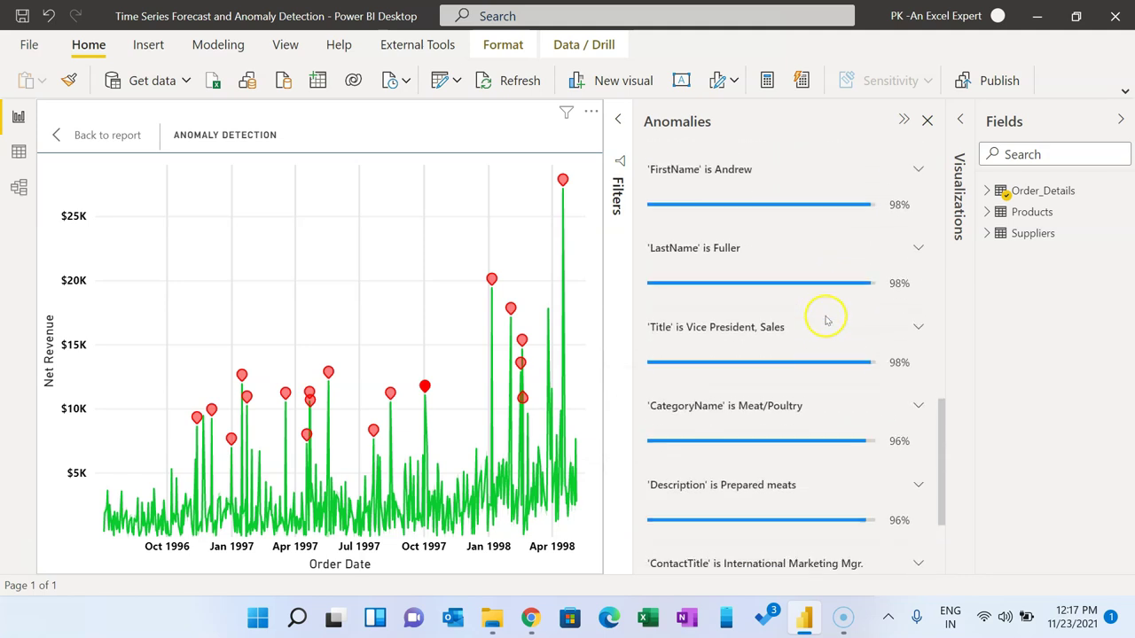
click(919, 325)
scroll(851, 363, down, 2)
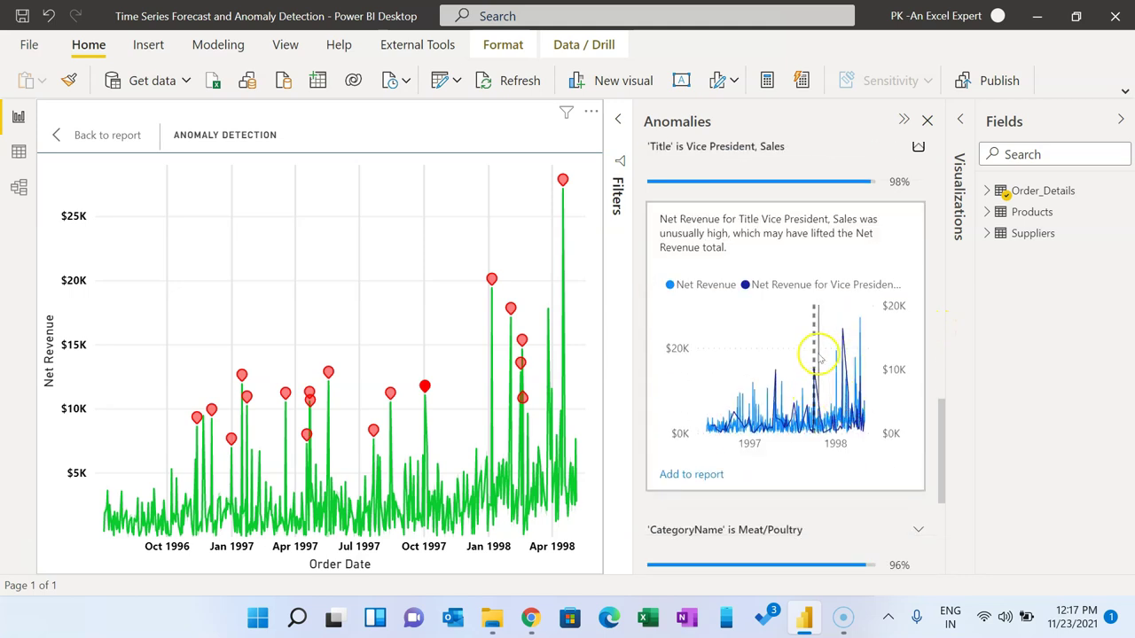
scroll(814, 372, down, 3)
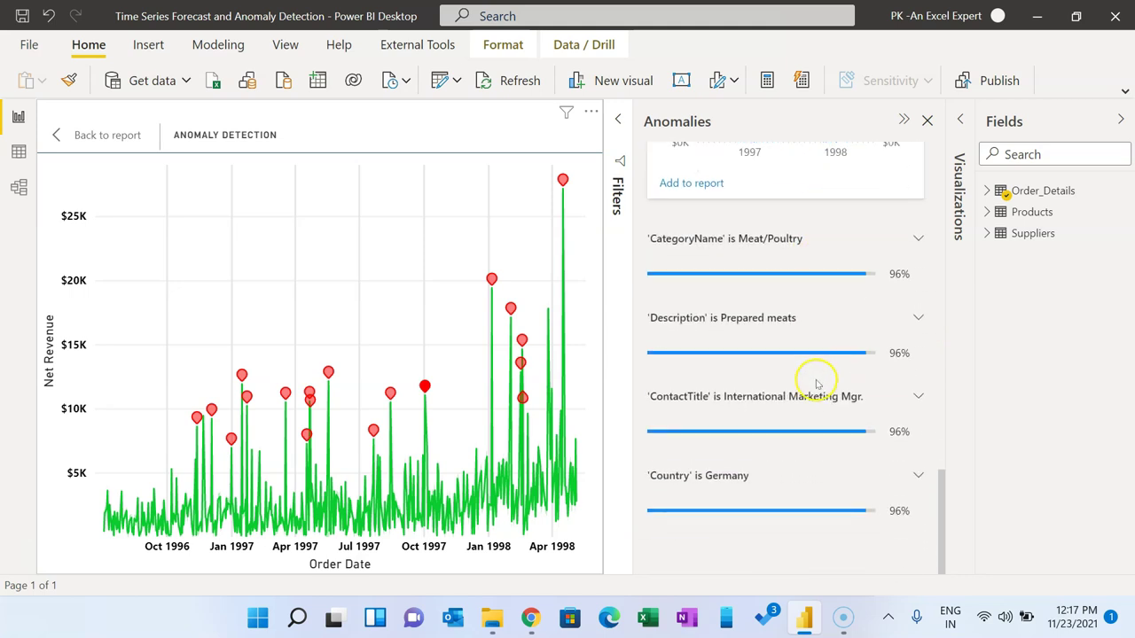
click(928, 120)
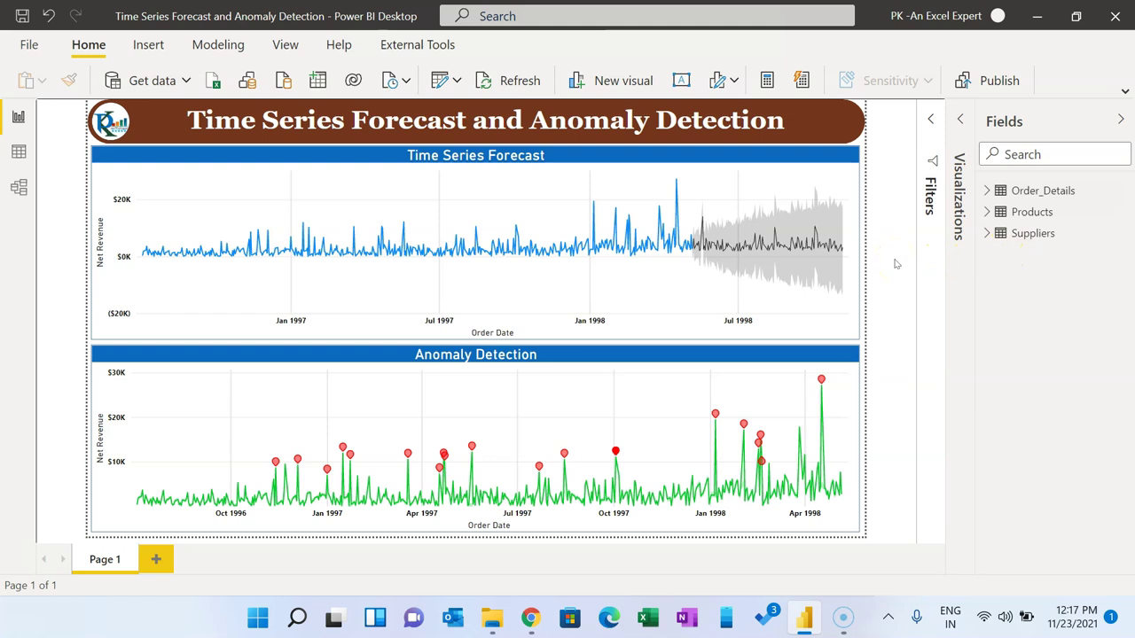
Add Page 2 with a blank line chart stretched to fill the page
click(156, 560)
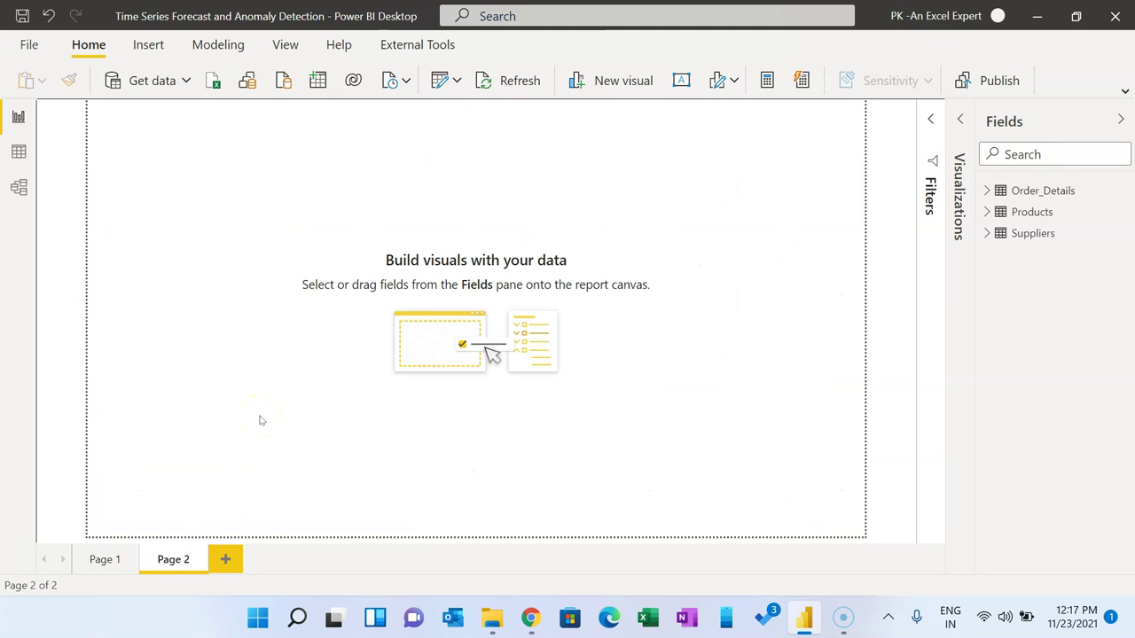
click(959, 119)
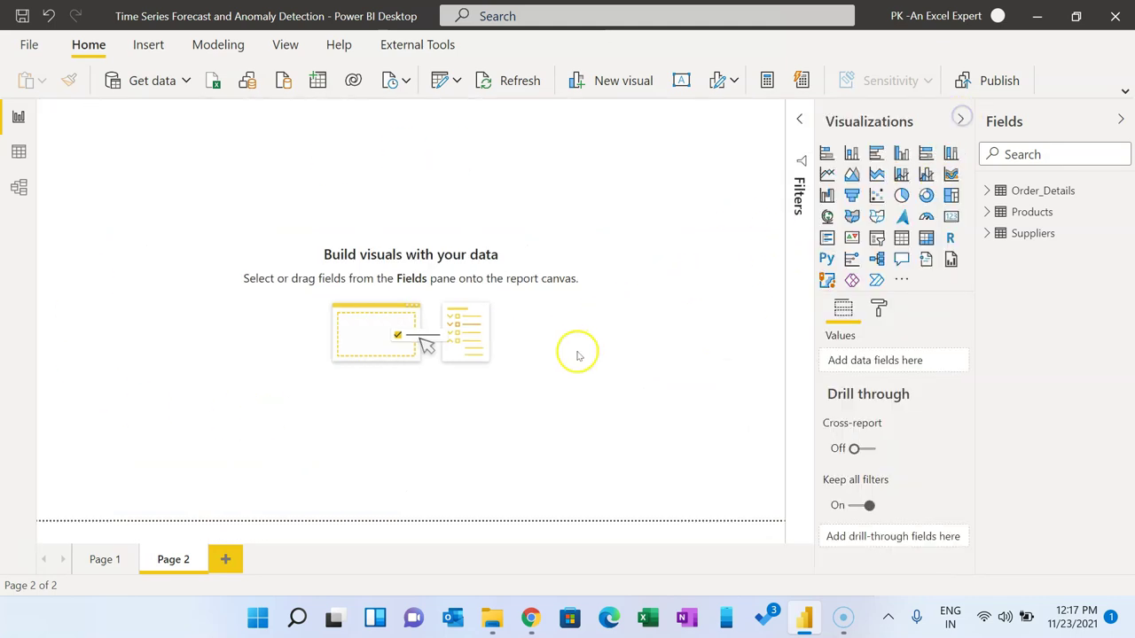
click(828, 175)
drag(200, 259, 791, 545)
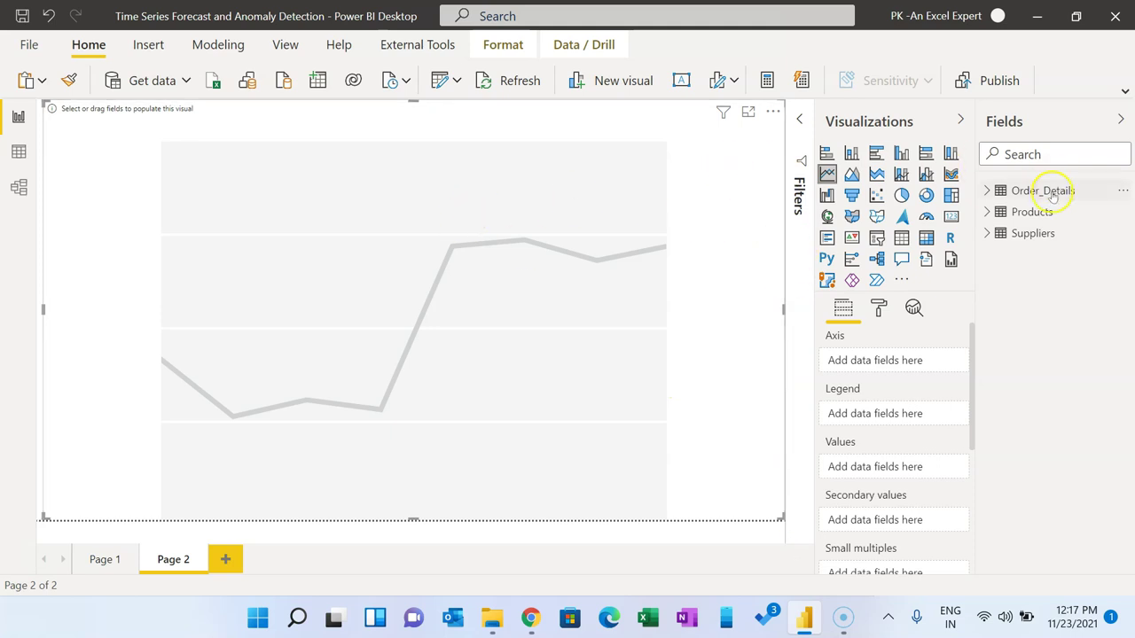
Put plain Order Date (not the hierarchy) on the axis and Net Revenue as values
click(988, 191)
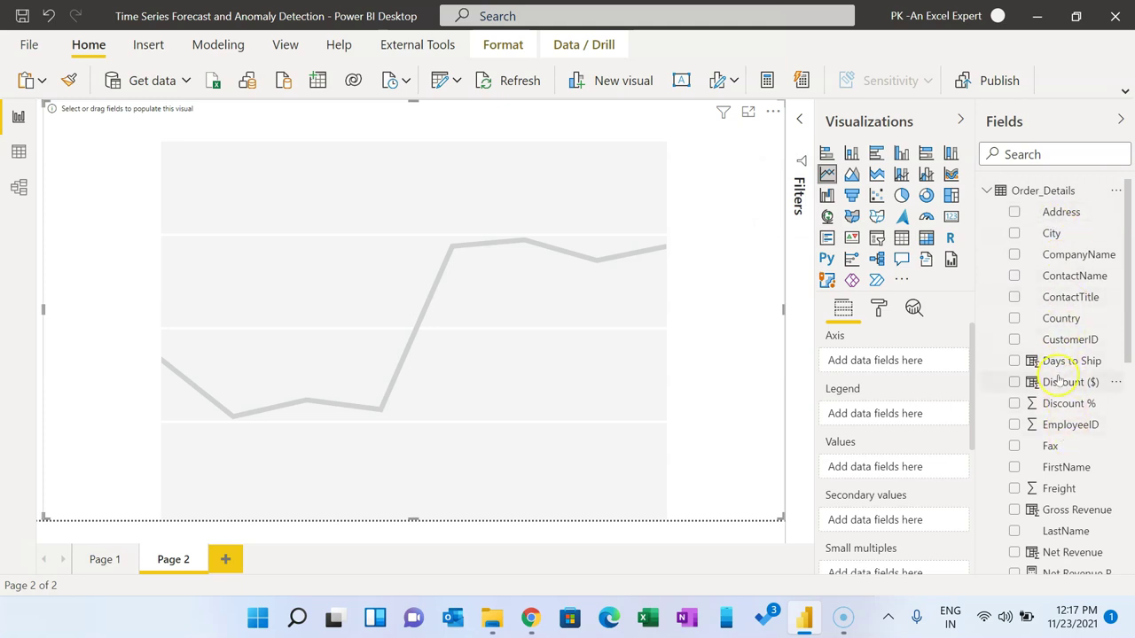
scroll(1060, 380, down, 4)
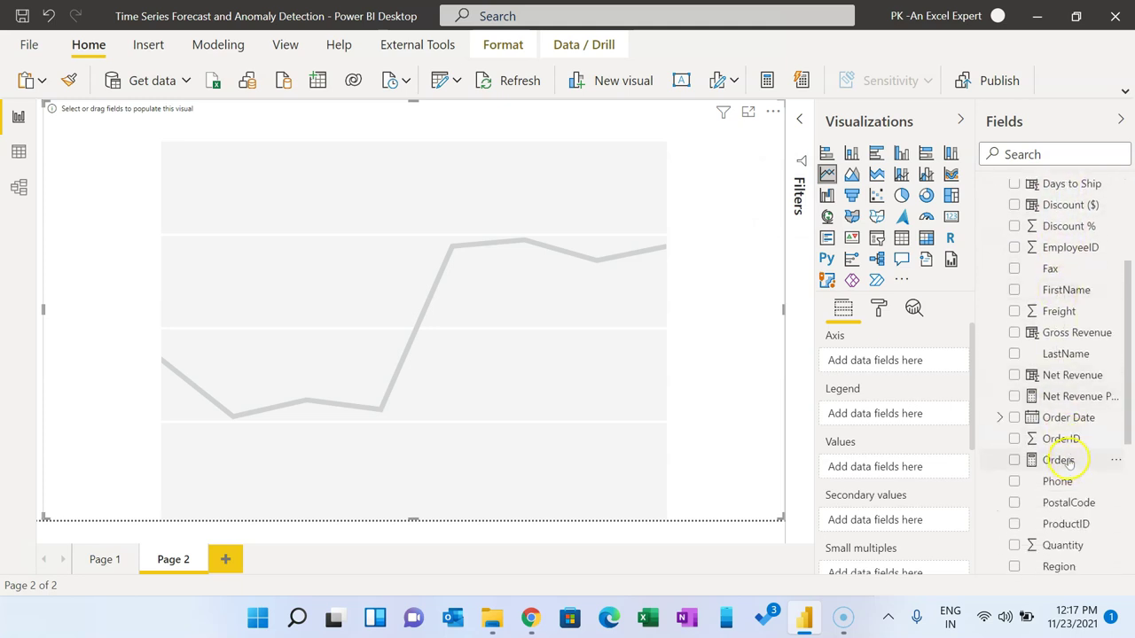
drag(1057, 418, 869, 360)
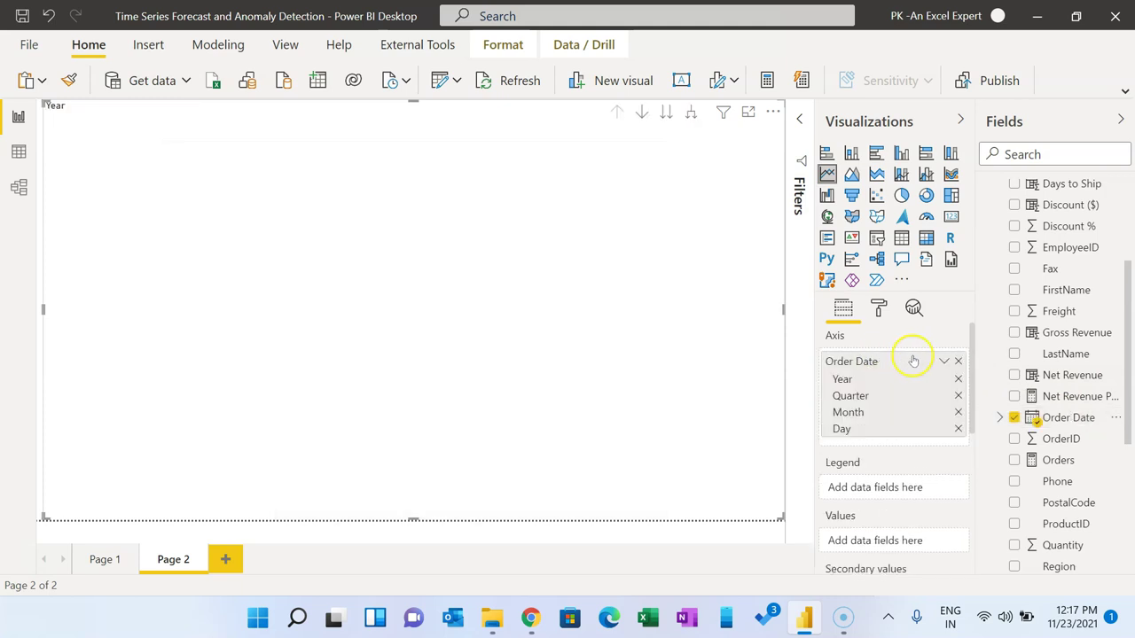
click(944, 361)
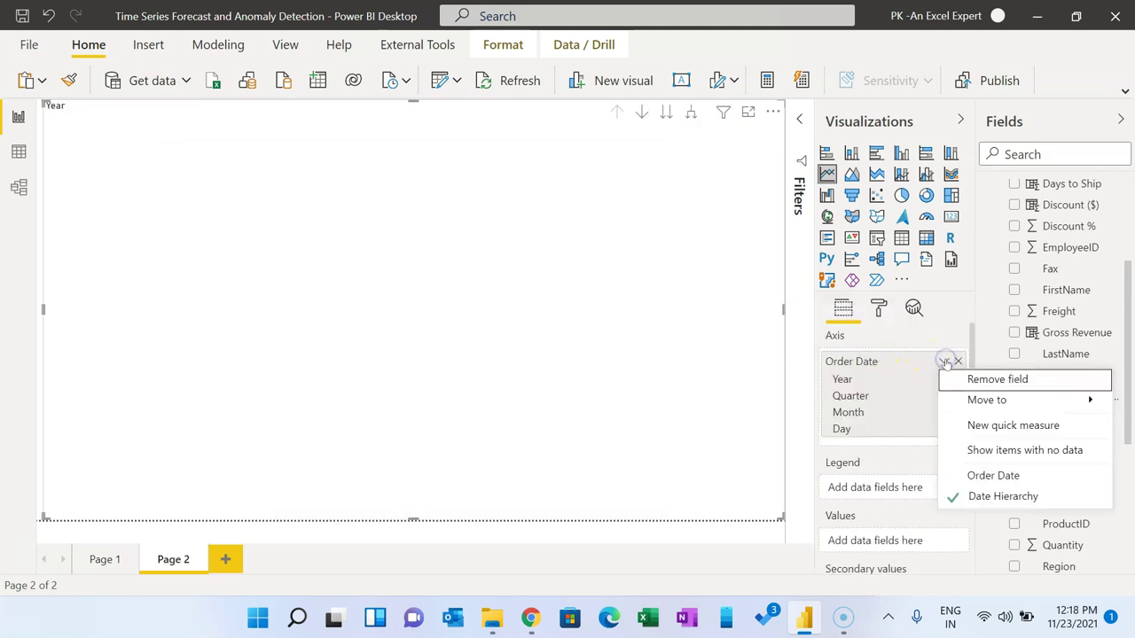
click(993, 476)
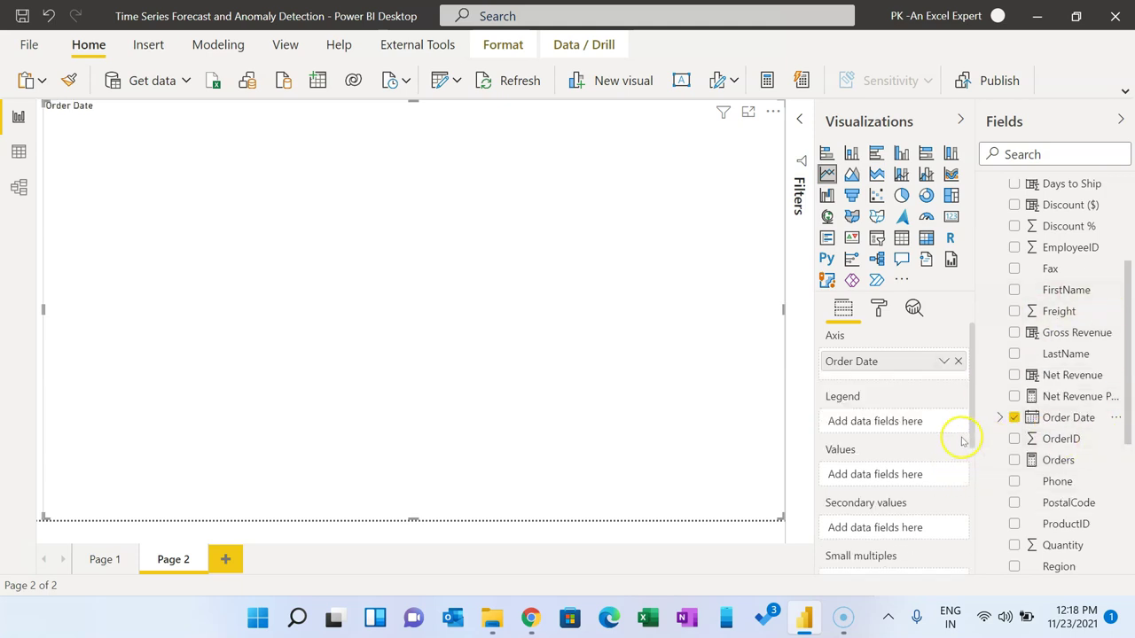
drag(1068, 380, 868, 470)
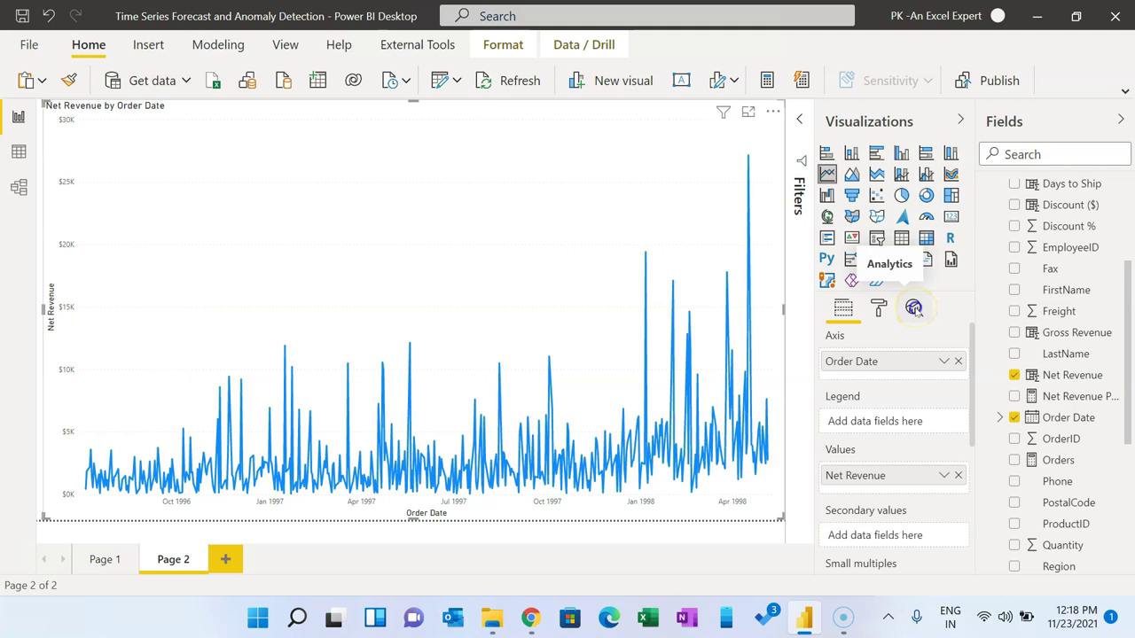
Add a forecast to the line chart from the Analytics pane
click(914, 307)
scroll(899, 398, down, 1)
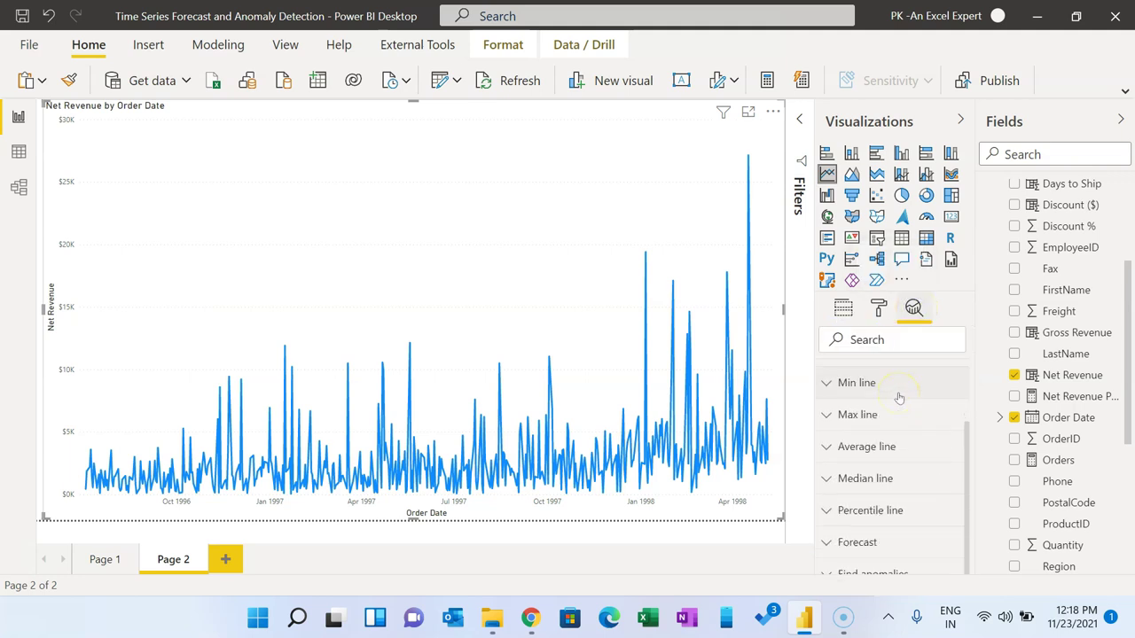
click(851, 543)
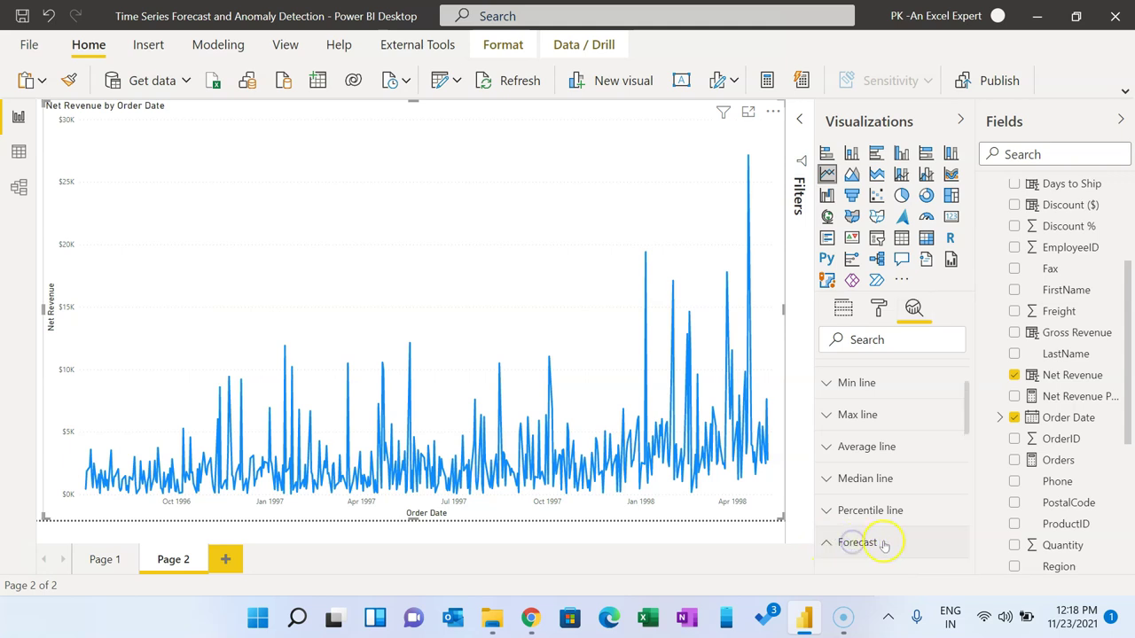
scroll(898, 523, down, 3)
scroll(898, 514, up, 2)
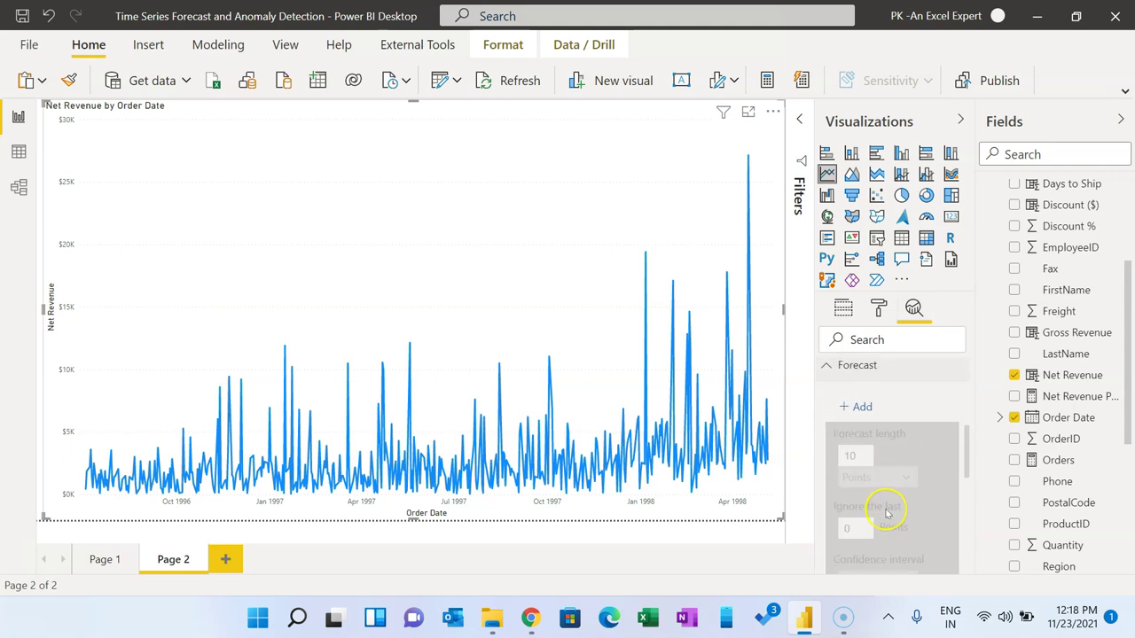
click(847, 406)
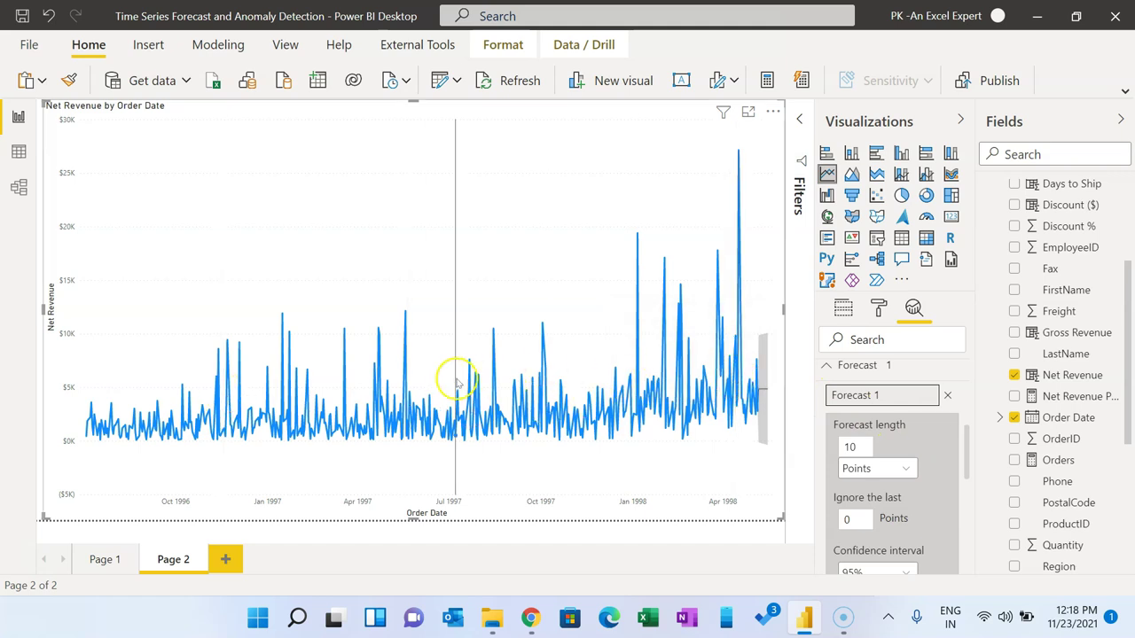
Set the forecast length unit to Months and apply the forecast settings
scroll(896, 464, down, 2)
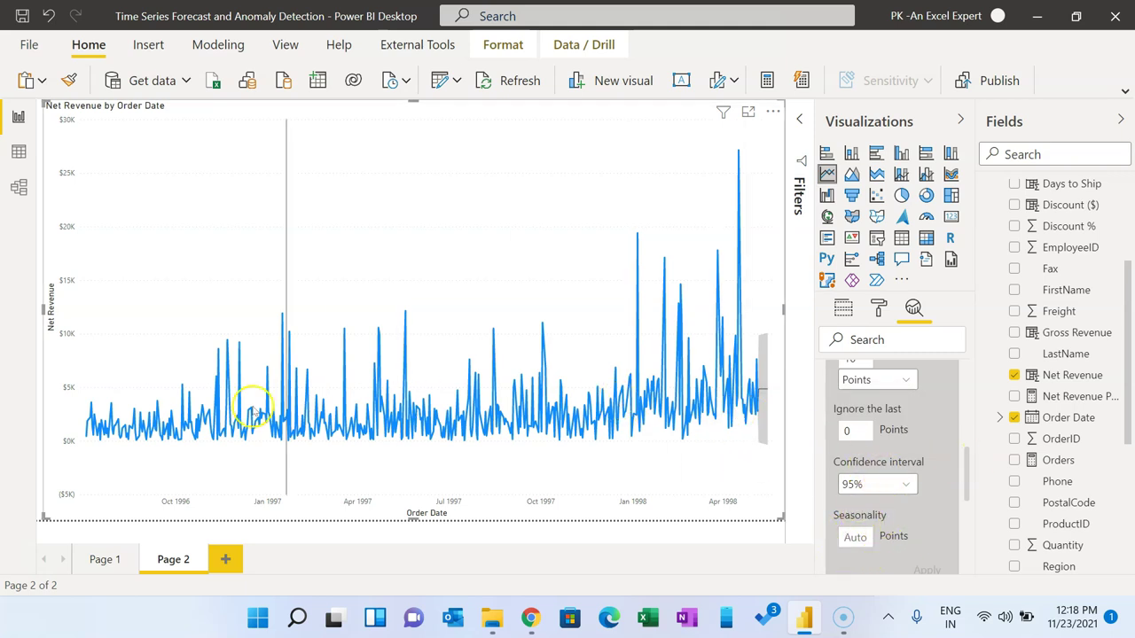
mouse_move(430, 377)
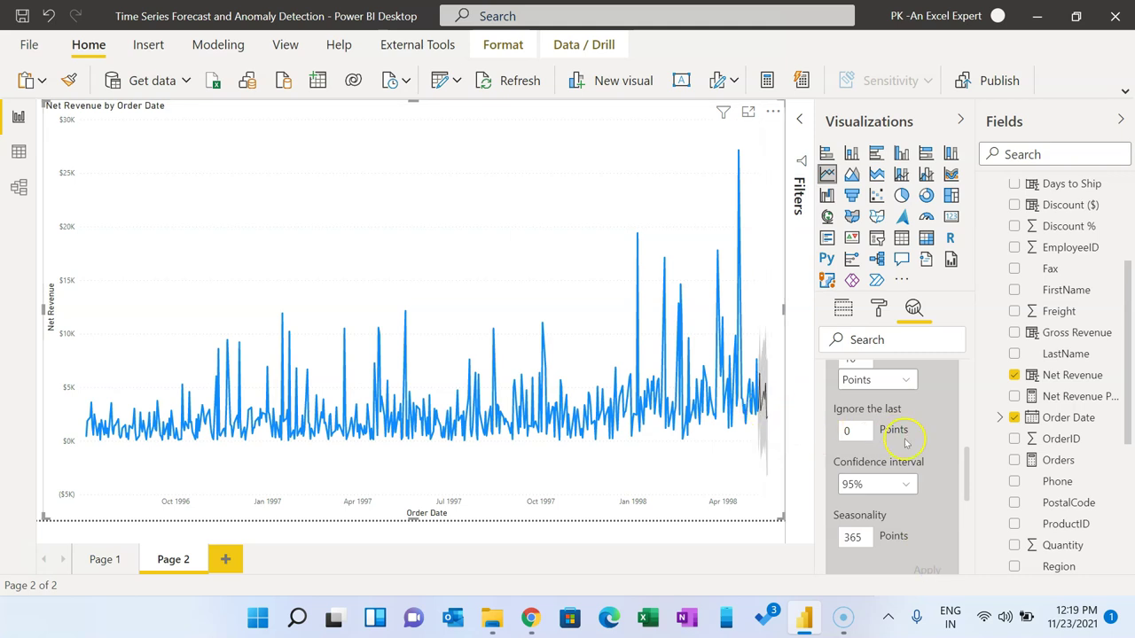
scroll(917, 438, up, 2)
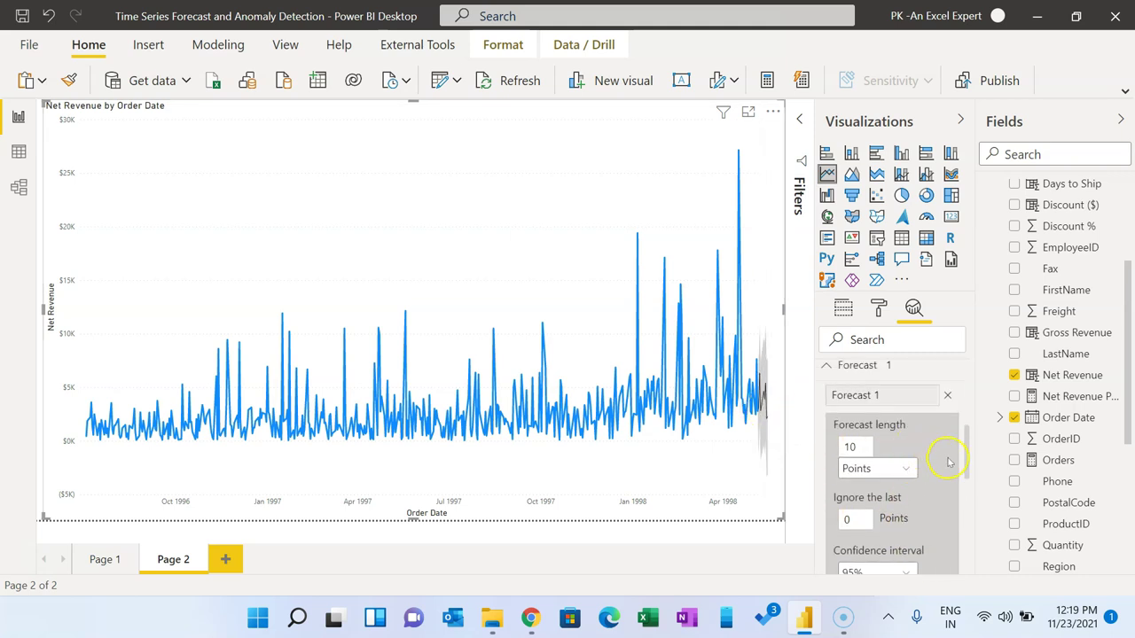
click(884, 475)
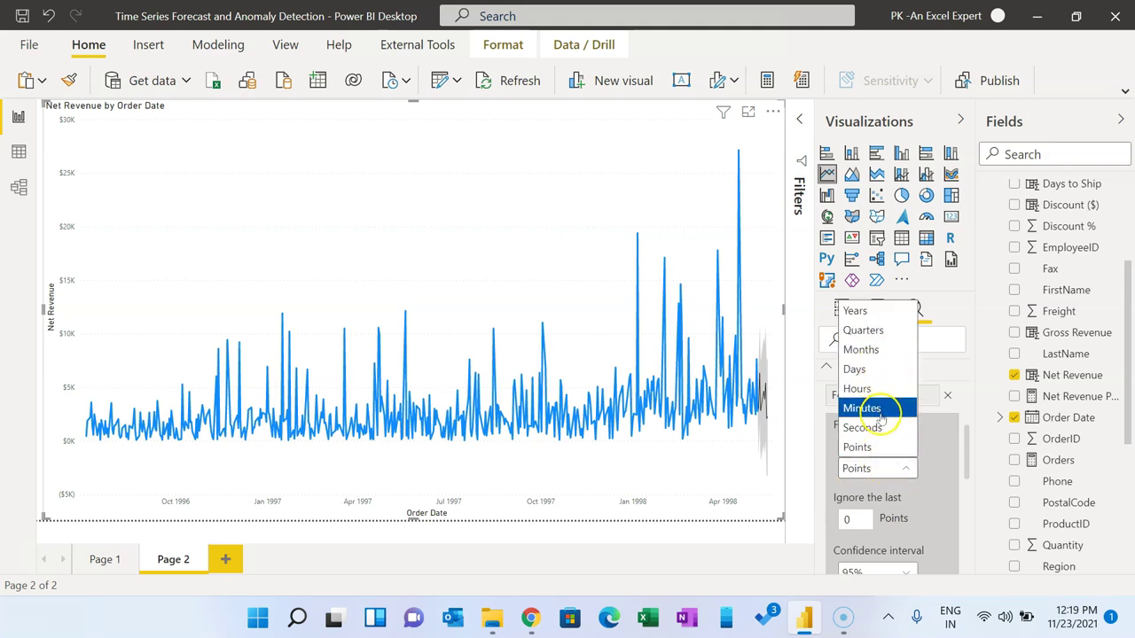
click(871, 350)
double_click(837, 446)
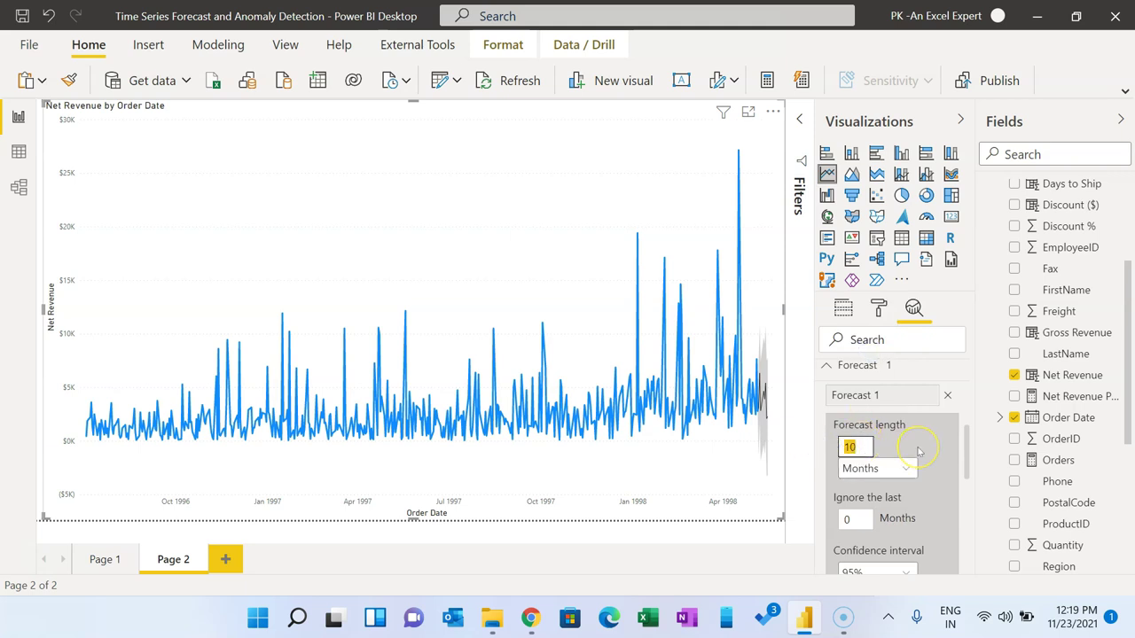
scroll(922, 478, down, 2)
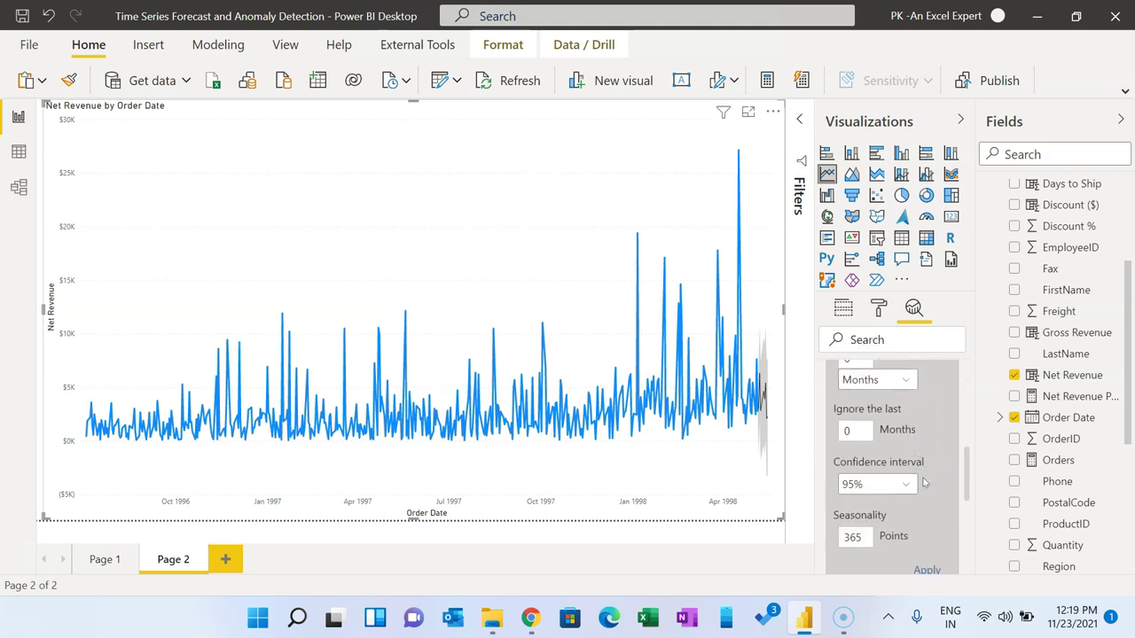
click(926, 570)
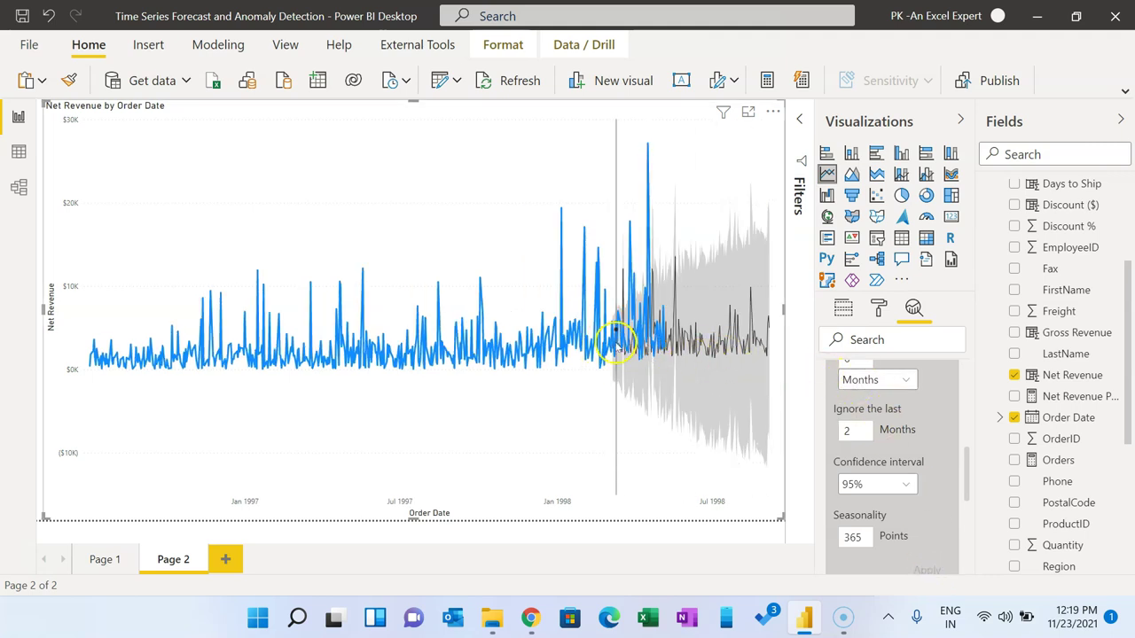
Apply a 99% confidence interval to the Net Revenue forecast
mouse_move(616, 341)
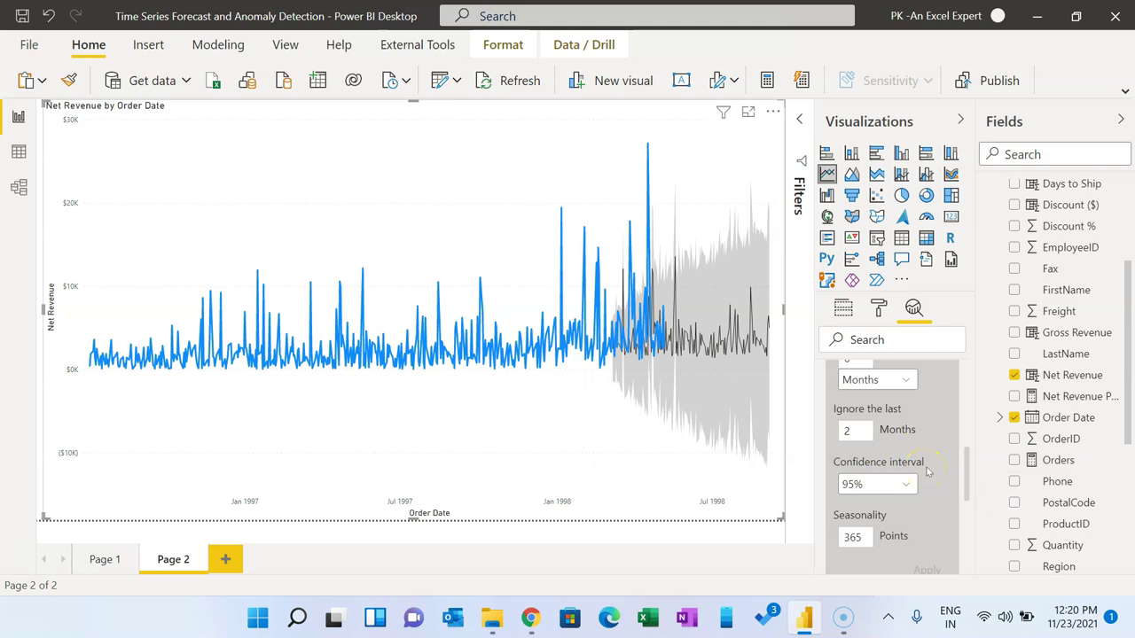
click(890, 489)
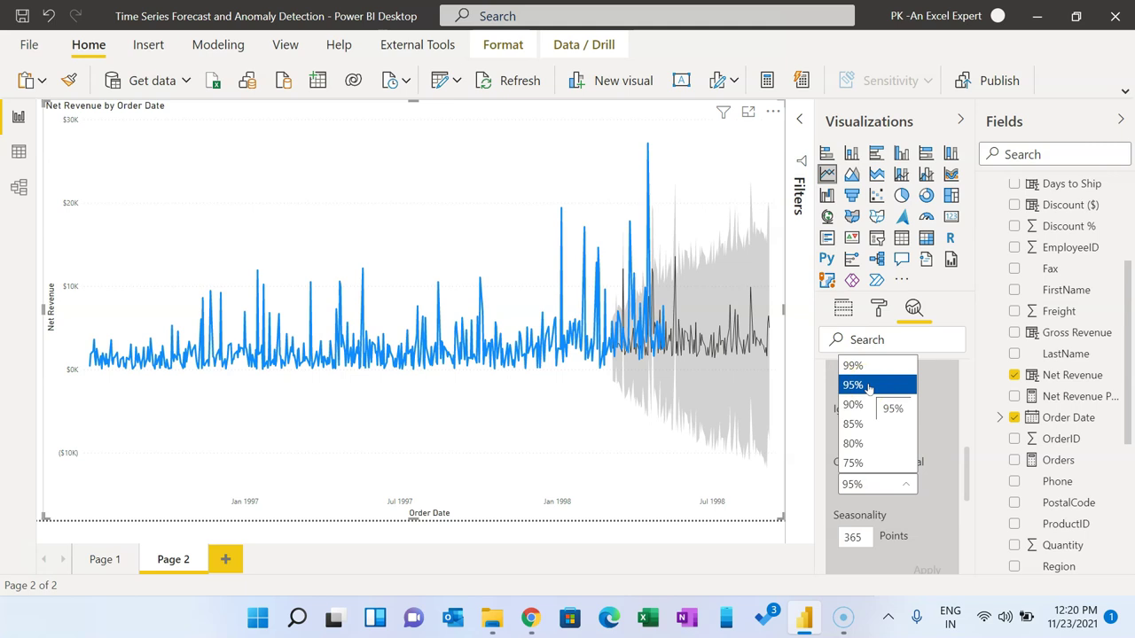
click(870, 373)
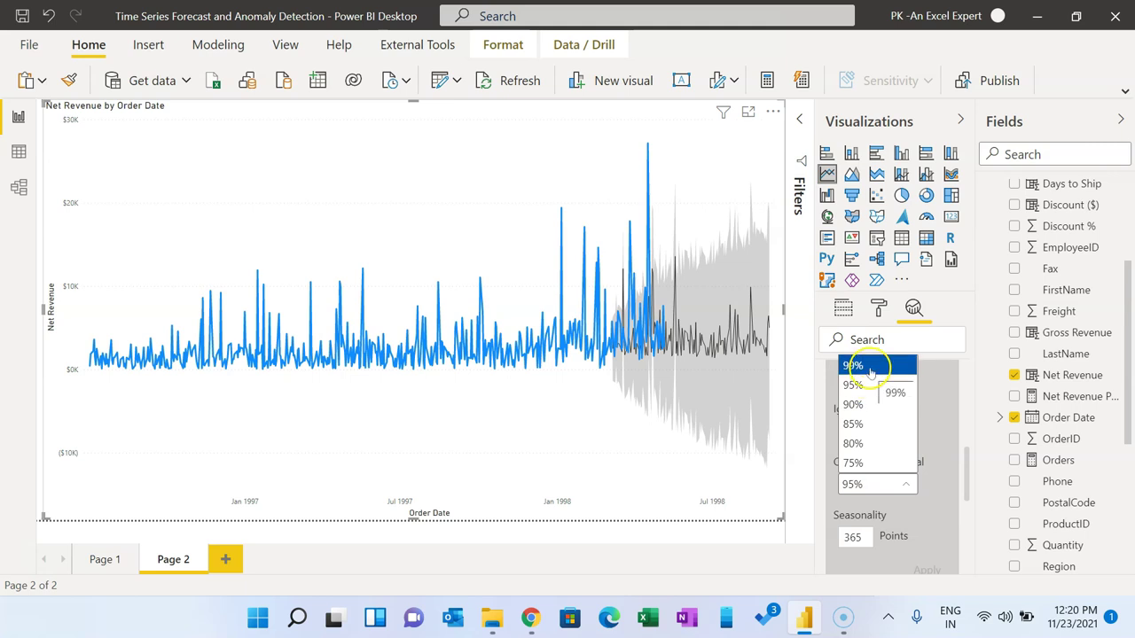
click(869, 366)
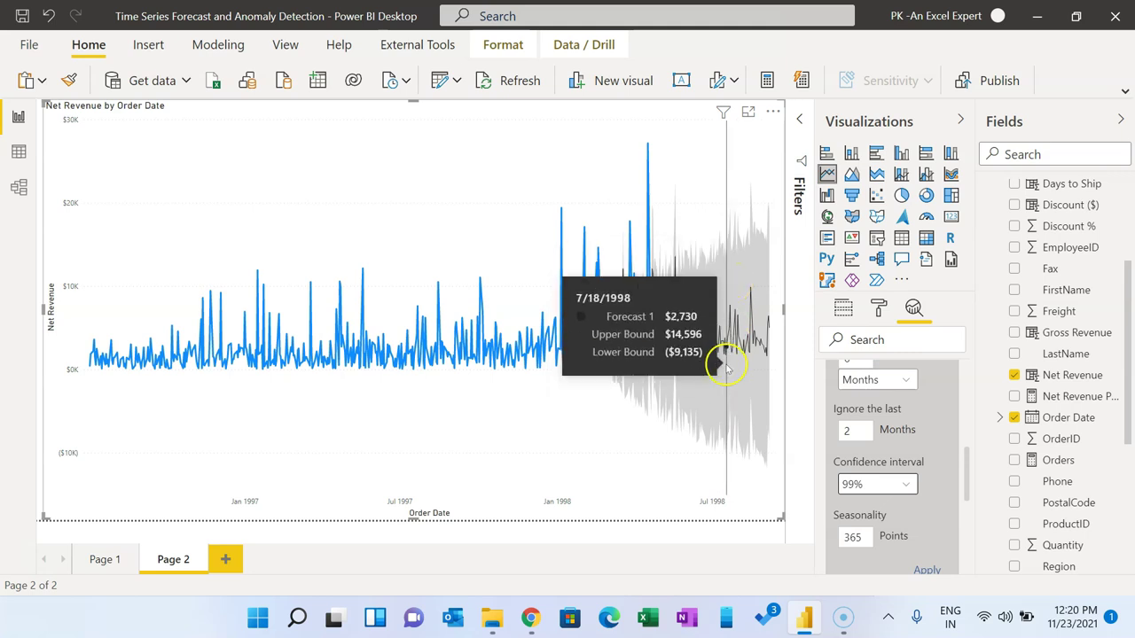
click(942, 572)
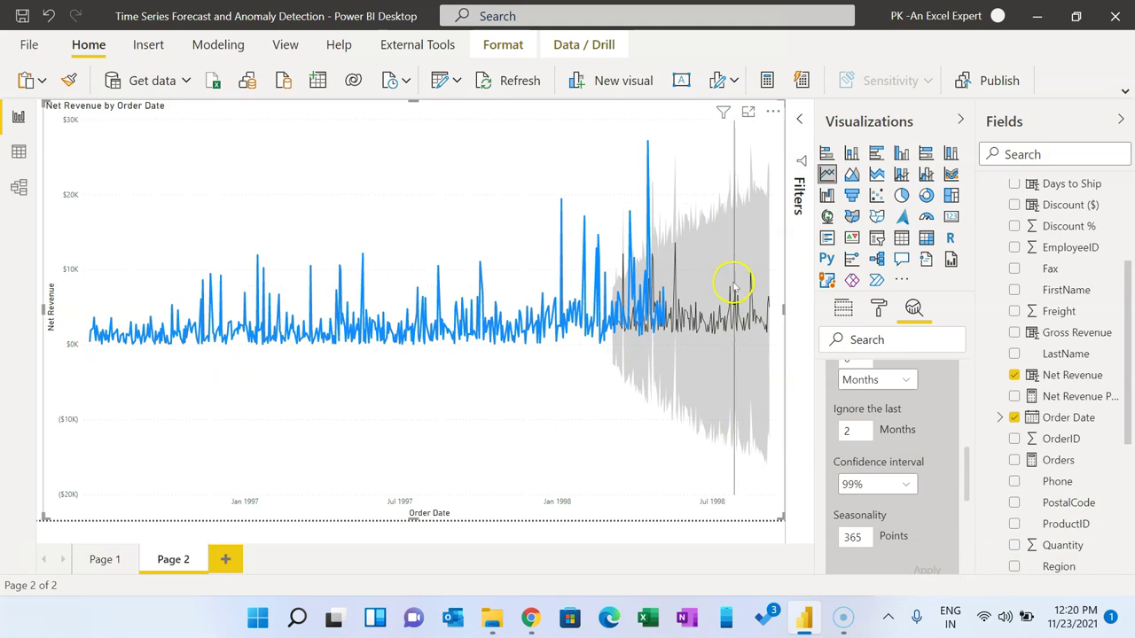
Try an 80% confidence interval, then settle back on 95% and apply it
click(887, 485)
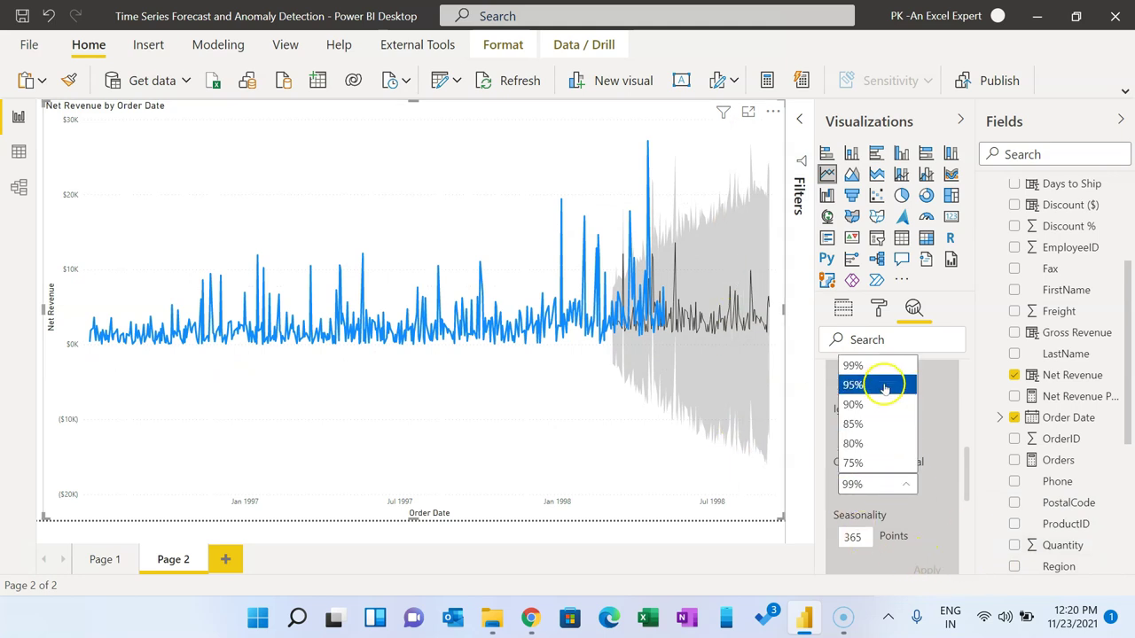
click(873, 443)
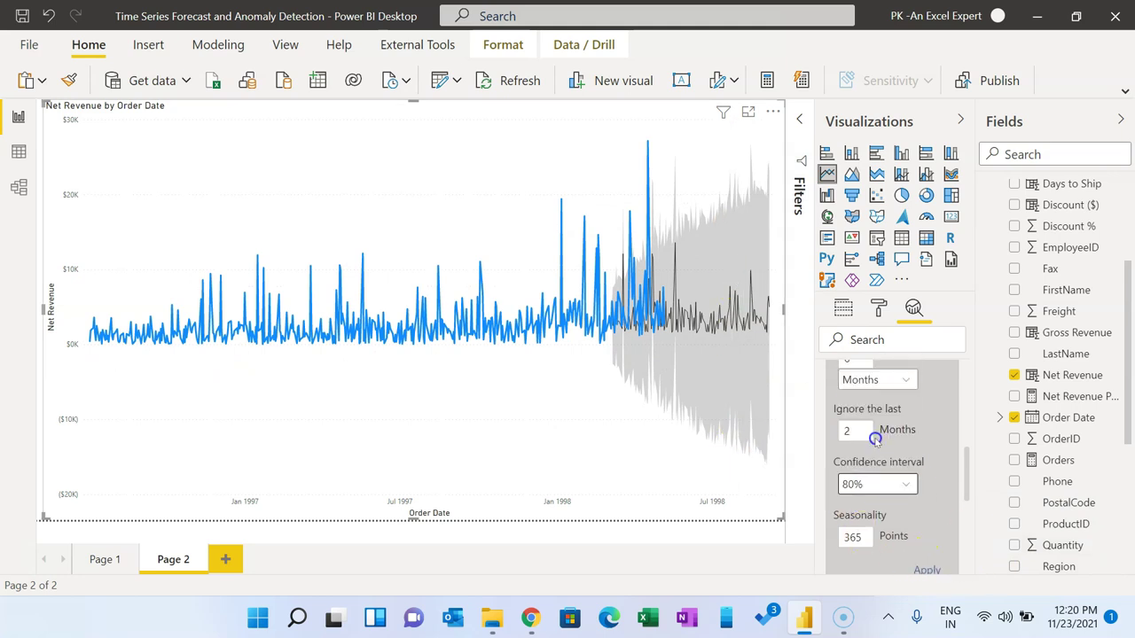
click(926, 570)
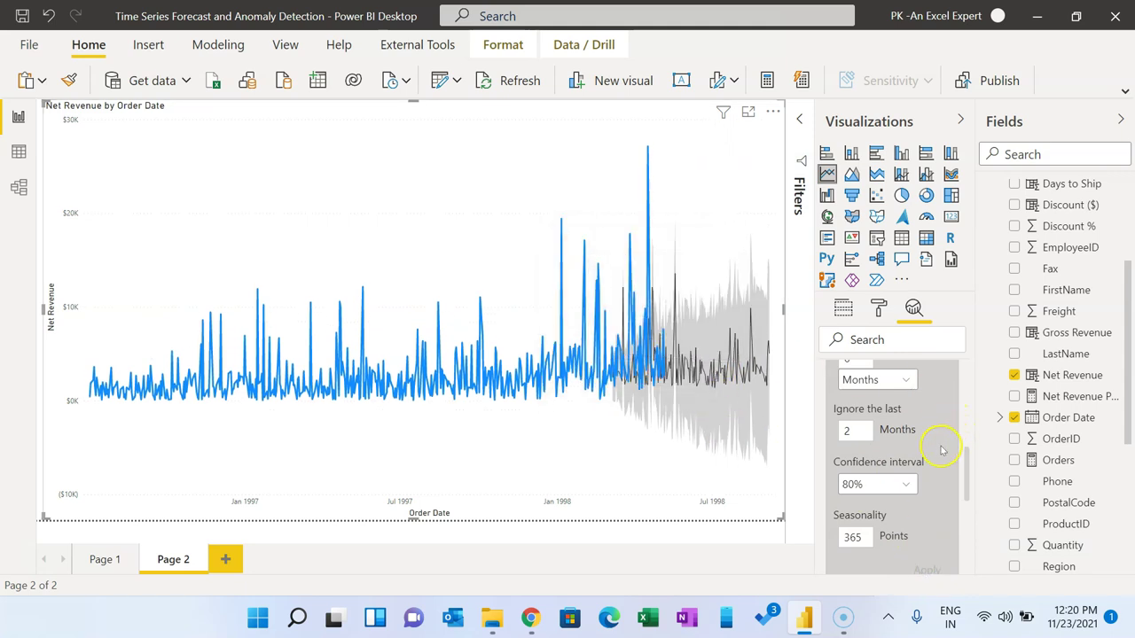
click(877, 484)
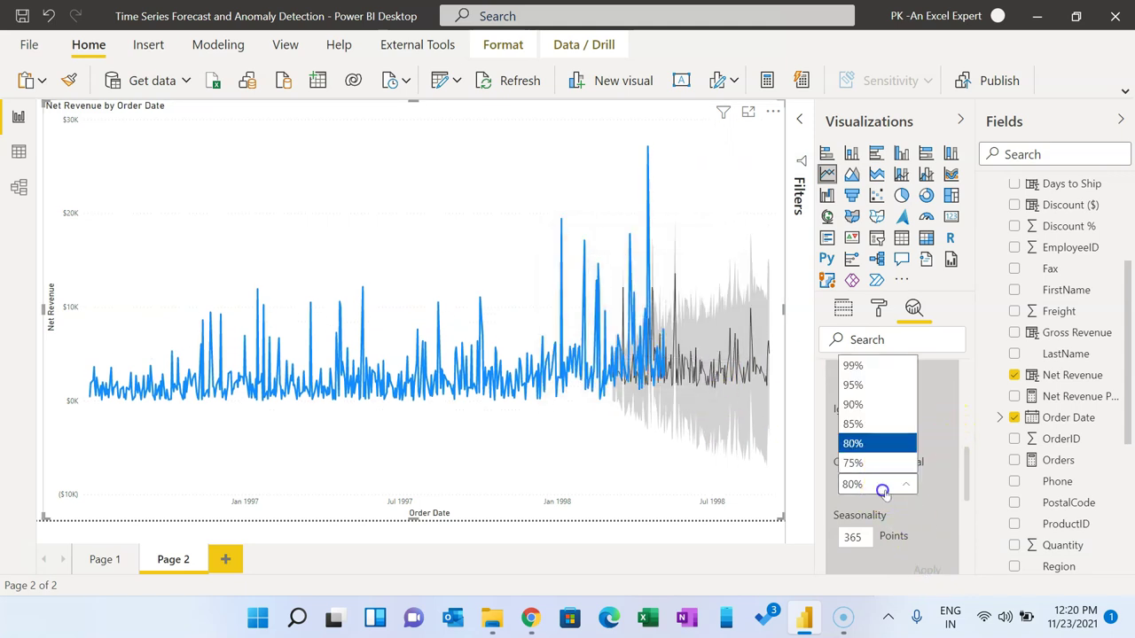
click(869, 382)
click(926, 570)
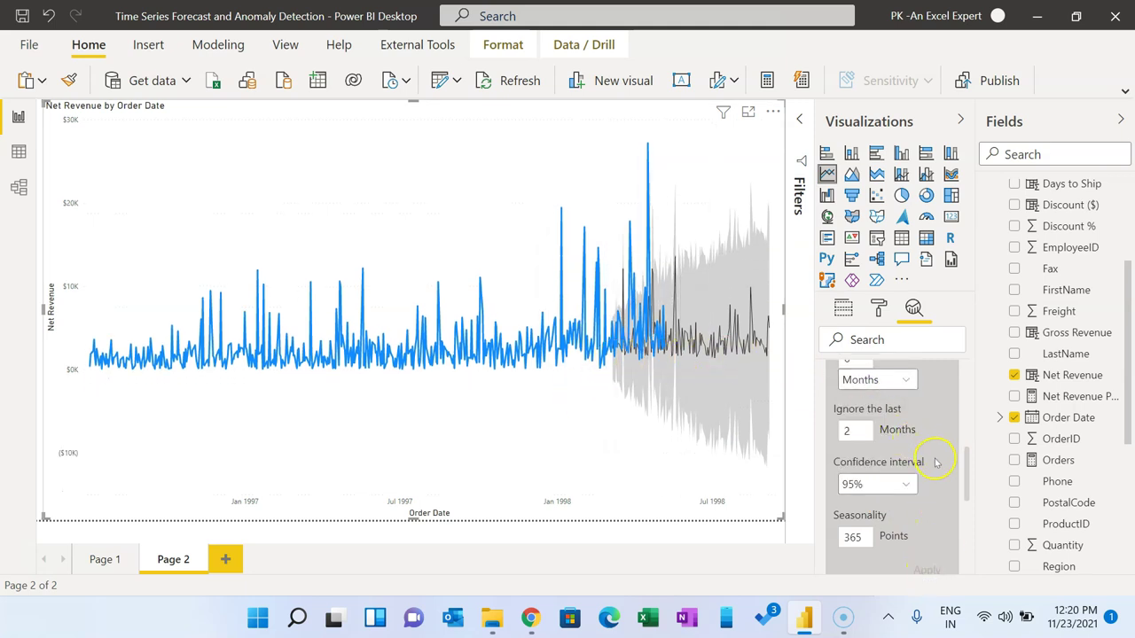
scroll(934, 458, up, 1)
scroll(934, 459, down, 3)
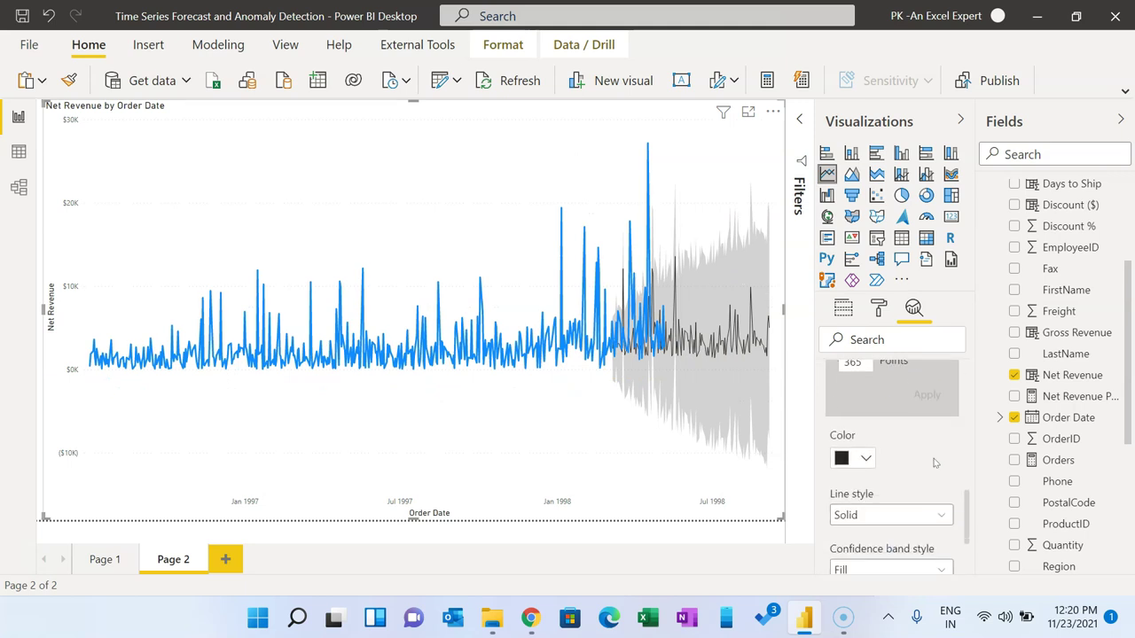
Make the forecast line orange and dashed
click(866, 457)
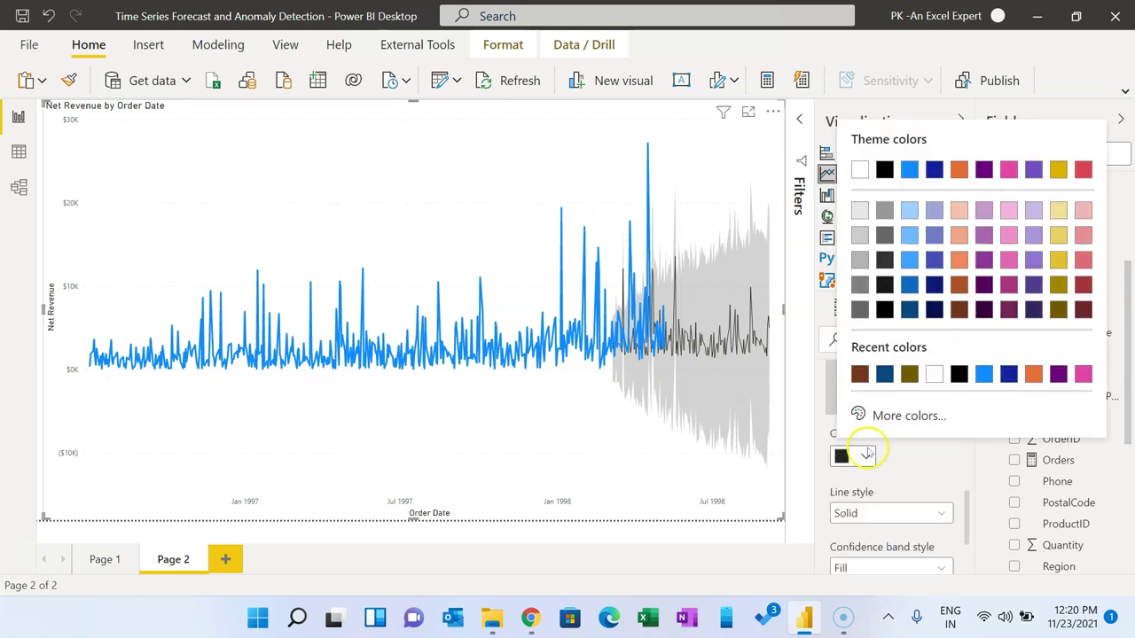
click(1031, 374)
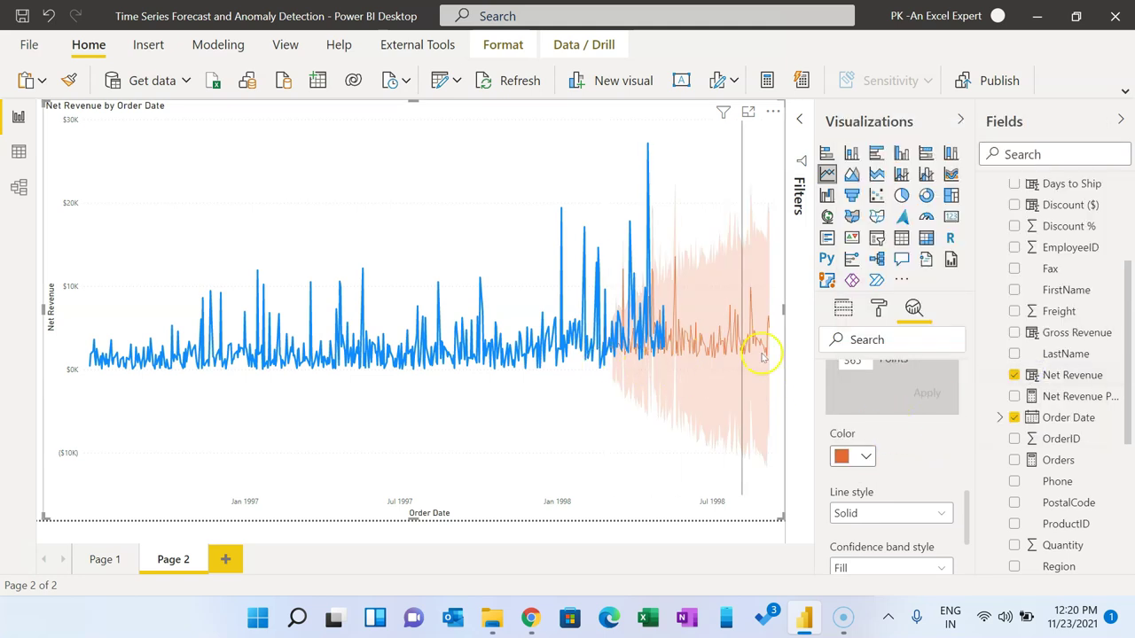
scroll(927, 463, down, 2)
scroll(931, 465, up, 1)
click(881, 452)
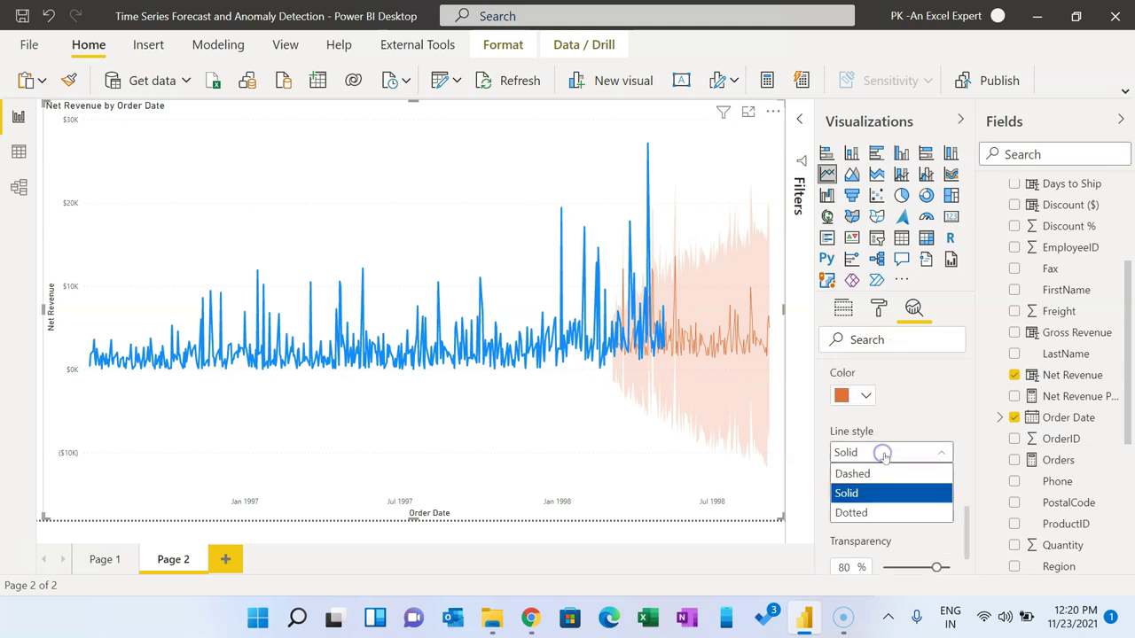
click(894, 479)
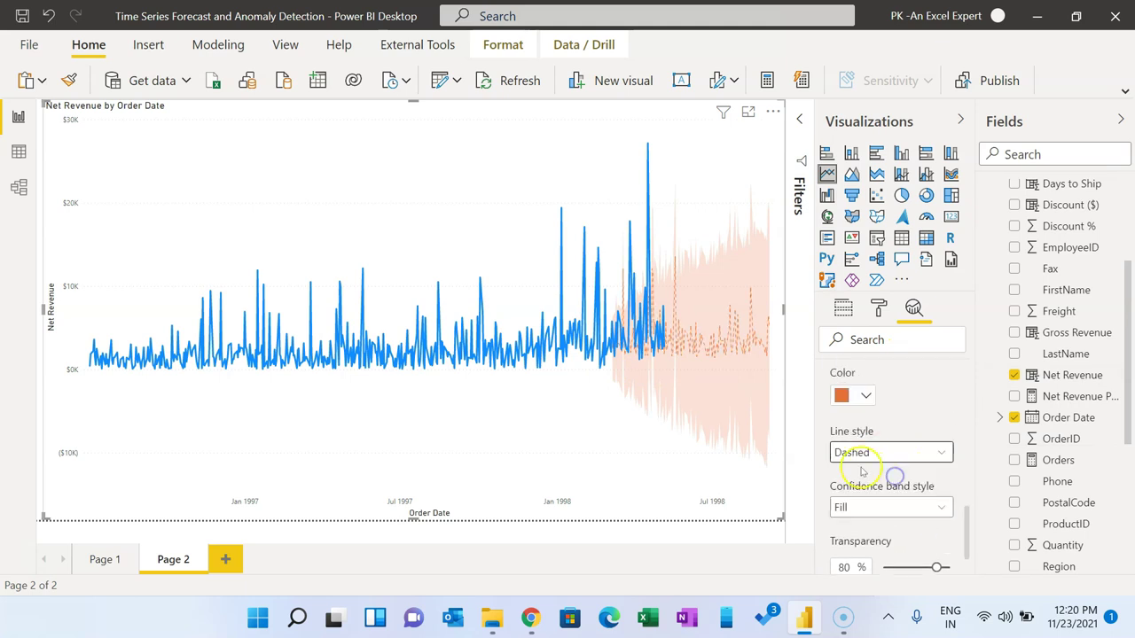
Try line and none confidence band styles, settling on a shaded fill
click(887, 506)
click(871, 550)
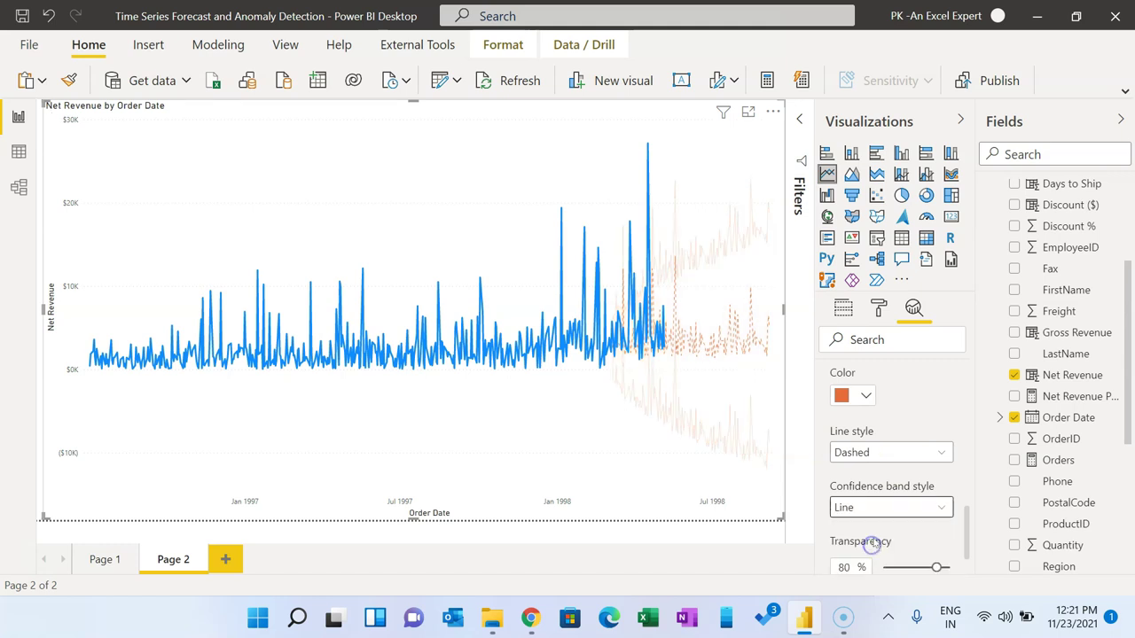
click(849, 506)
click(847, 565)
mouse_move(720, 339)
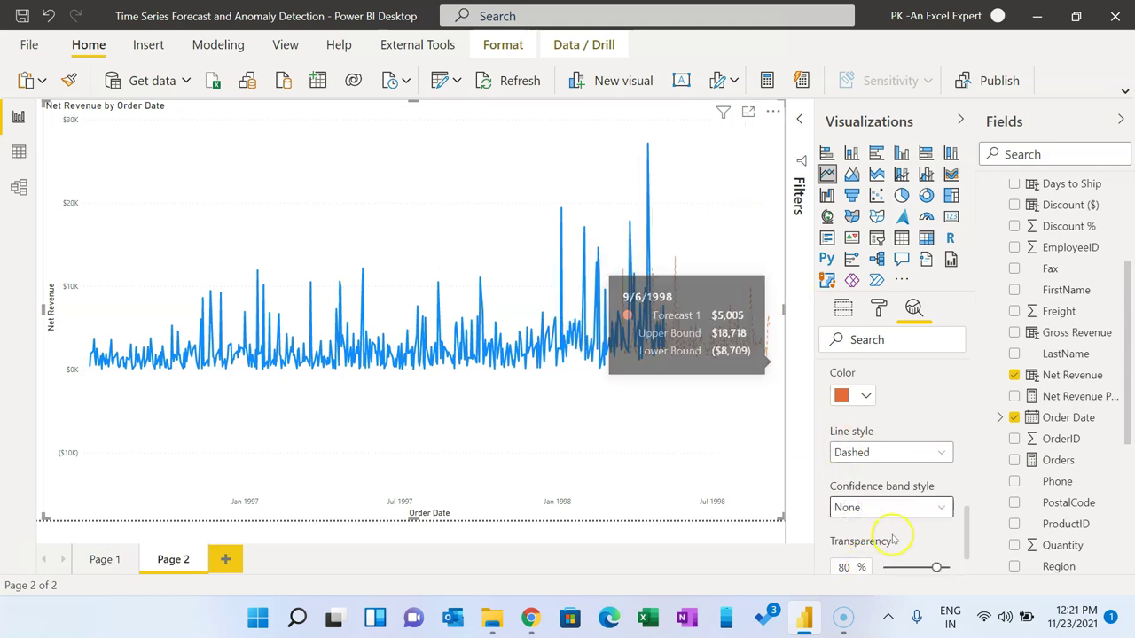
click(886, 507)
click(867, 530)
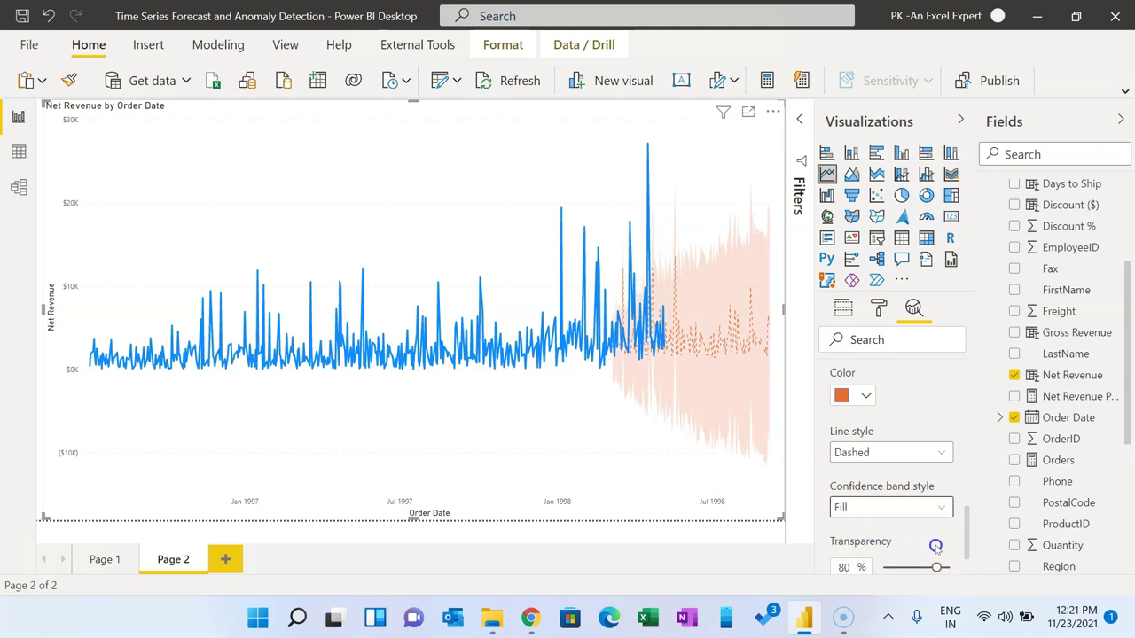
Lower the forecast band transparency to 79%
scroll(838, 479, down, 2)
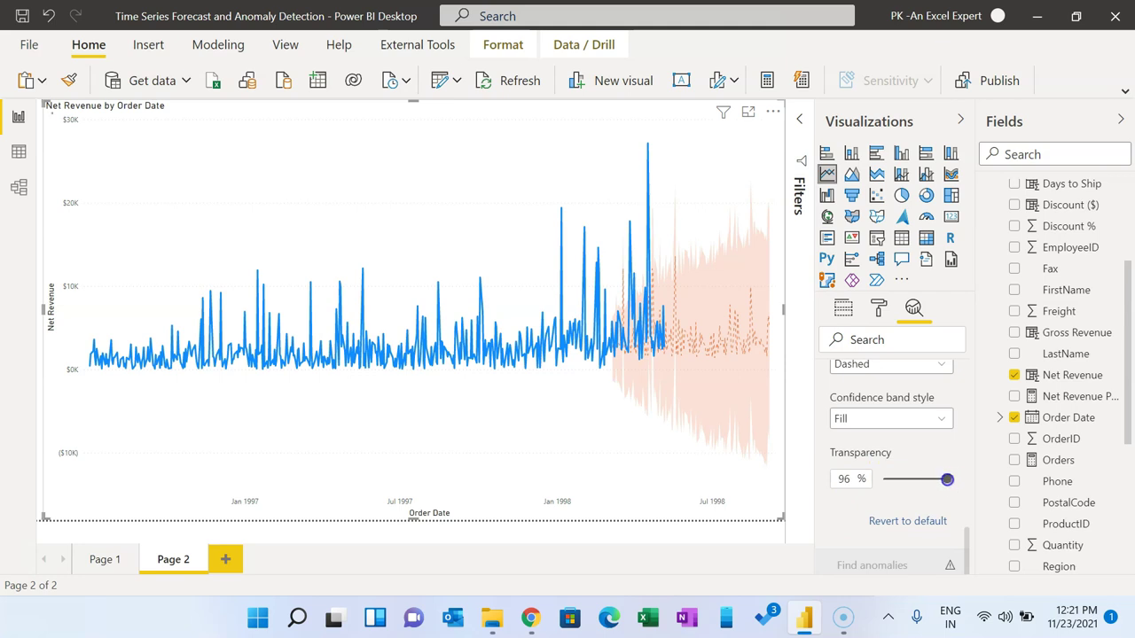
mouse_move(924, 480)
mouse_down()
mouse_move(904, 484)
mouse_move(935, 483)
mouse_up()
scroll(921, 500, up, 5)
Recompute the Net Revenue forecast in Days with a new length, then add blank Page 3
click(873, 496)
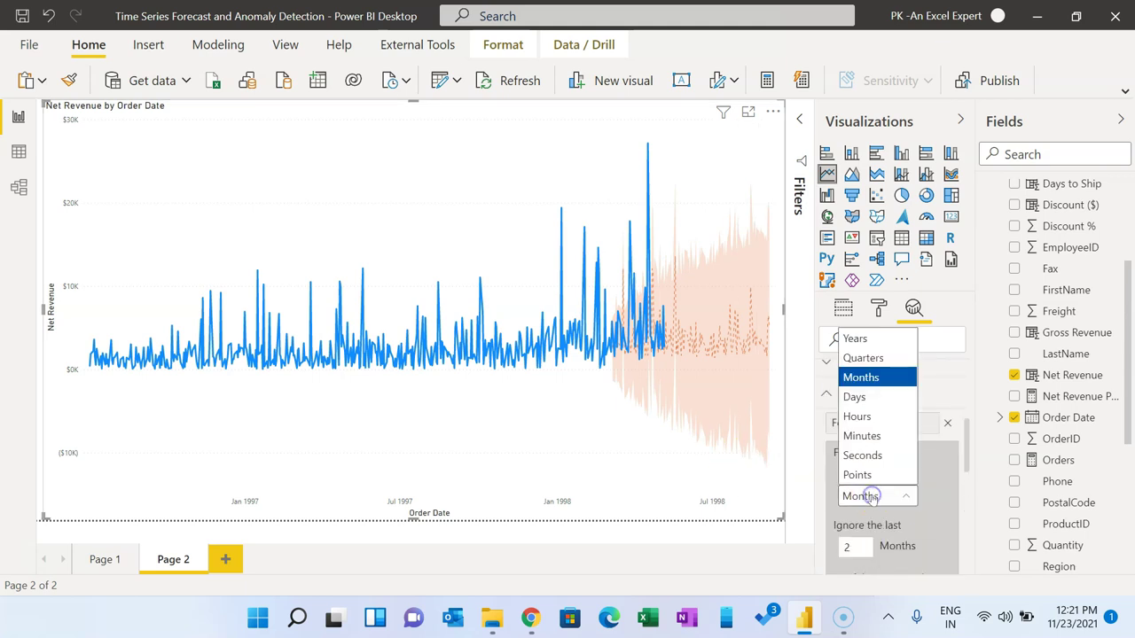
click(854, 397)
drag(864, 475, 814, 470)
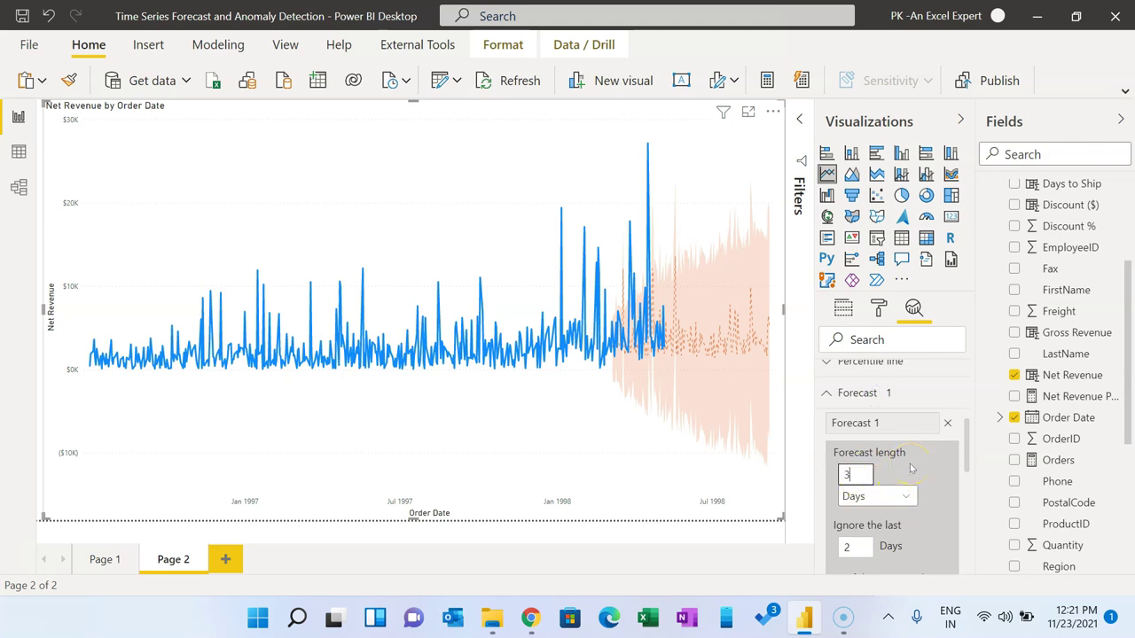
scroll(918, 504, down, 3)
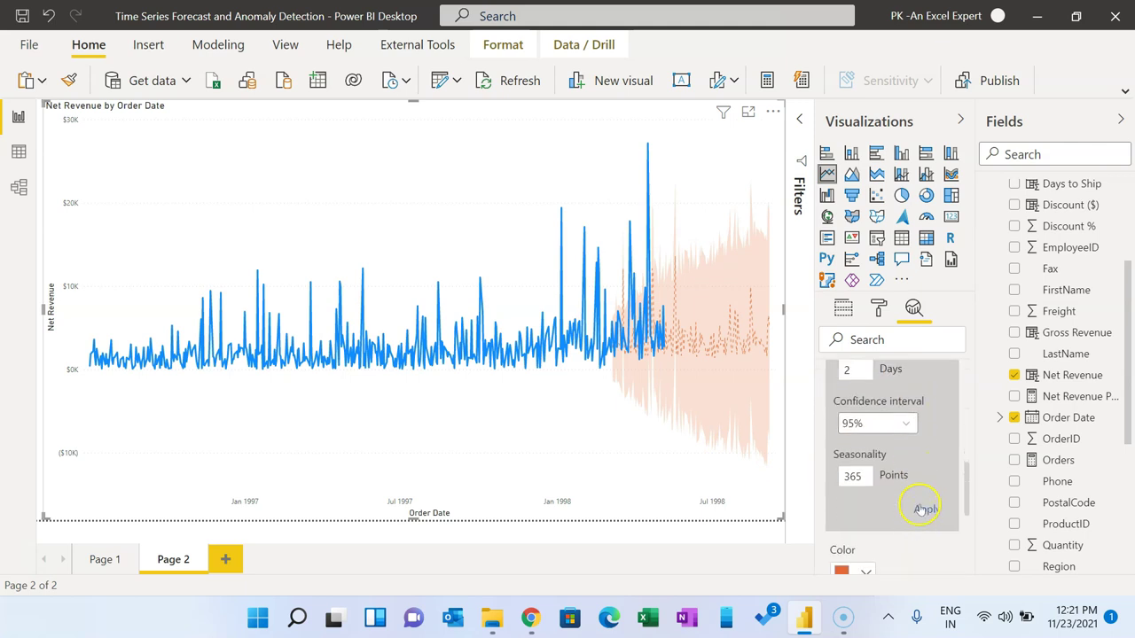
click(920, 507)
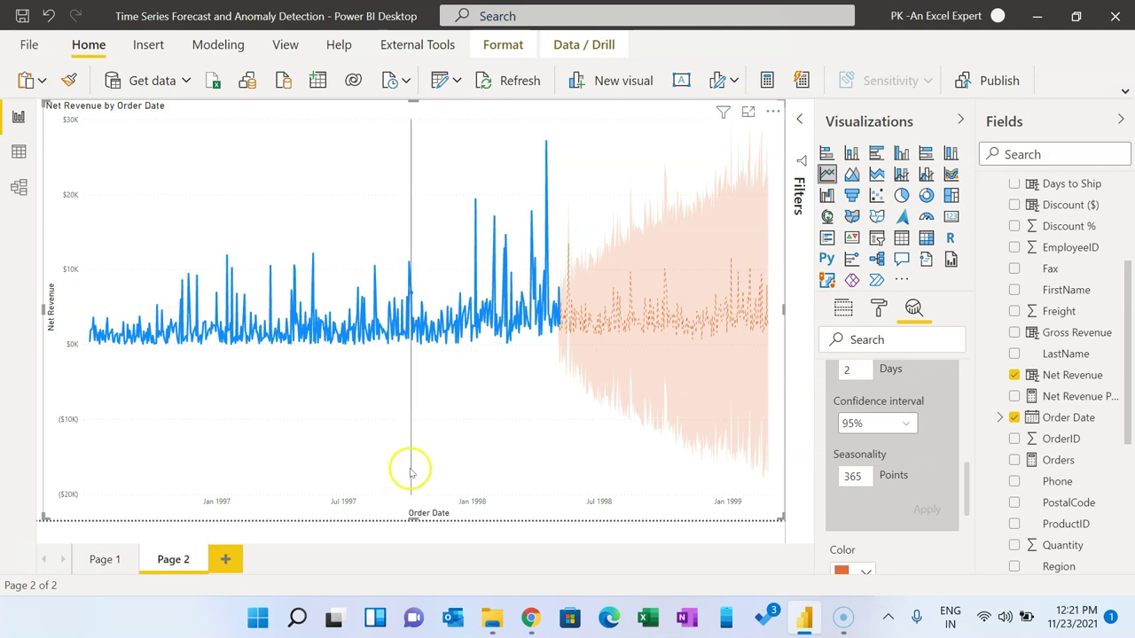
mouse_move(411, 473)
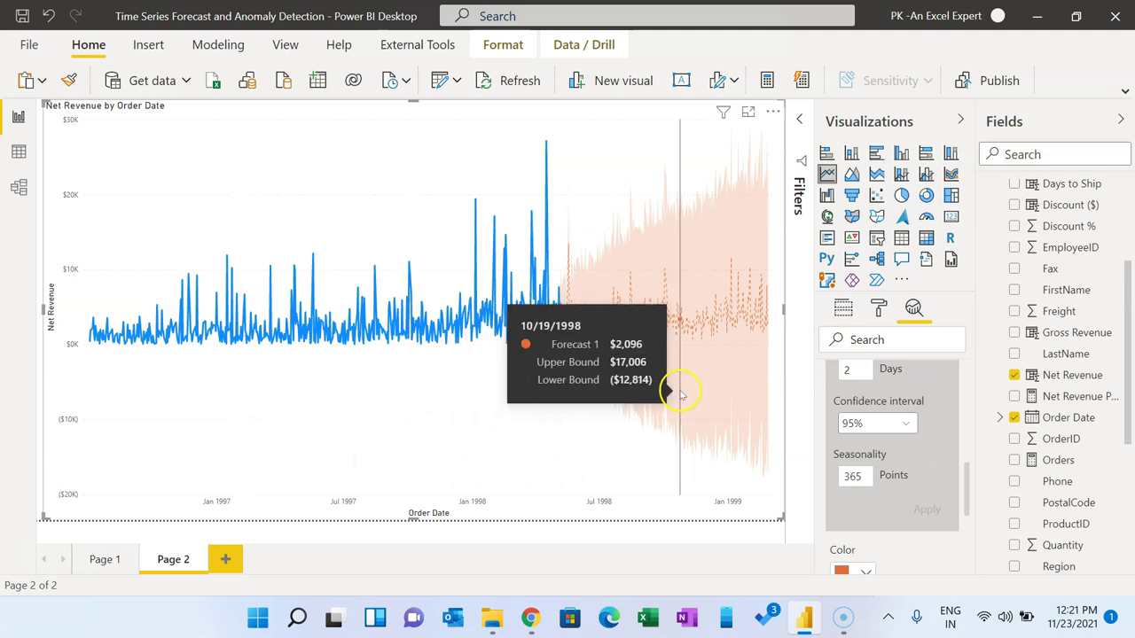
click(225, 560)
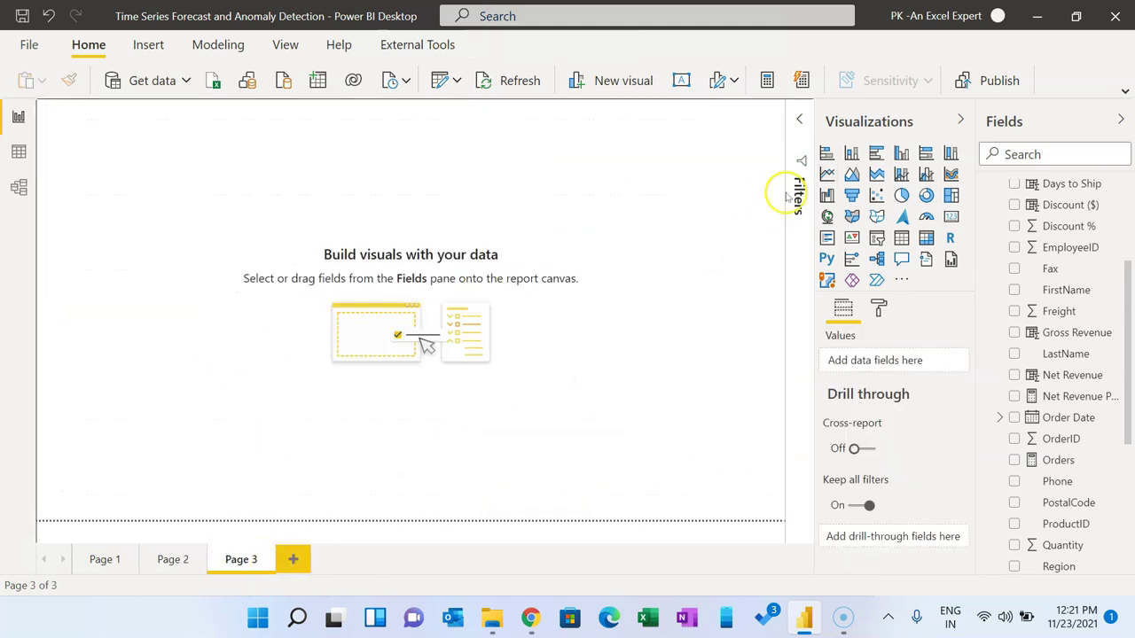
Insert a line chart on Page 3 sized to fill most of the canvas
click(826, 174)
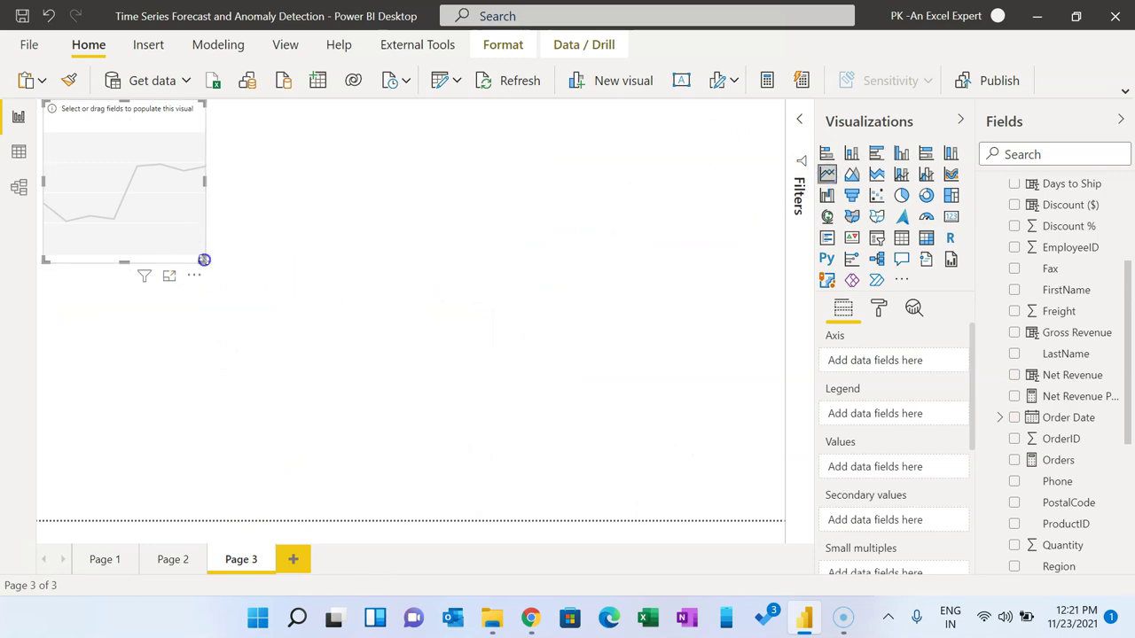
drag(202, 261, 840, 541)
click(736, 408)
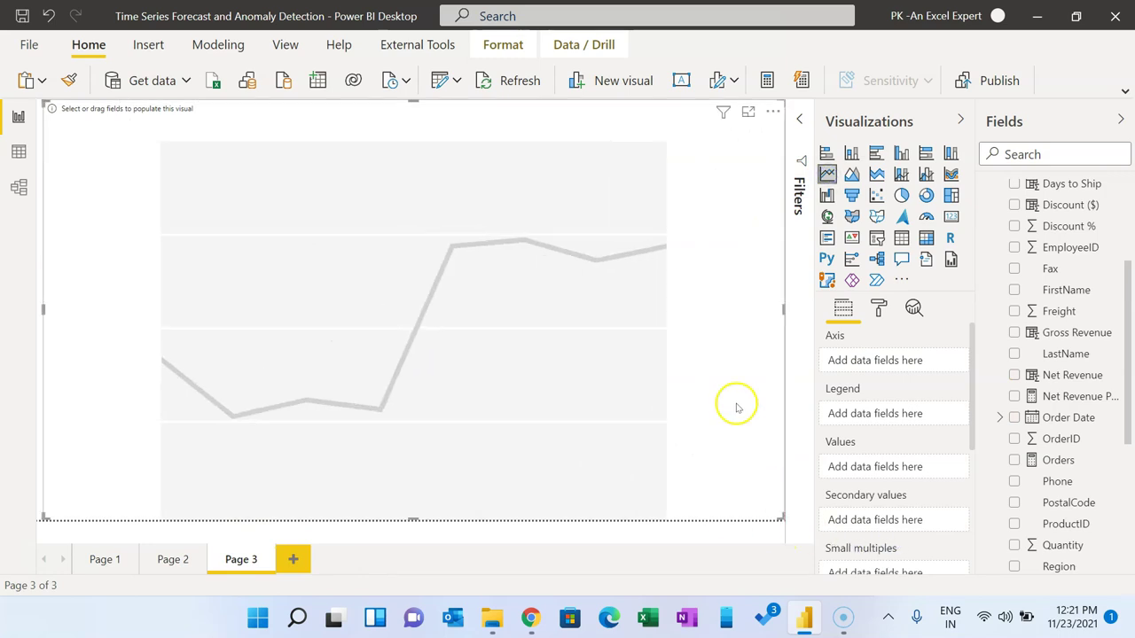
scroll(1100, 365, up, 5)
scroll(1097, 372, down, 3)
Plot Net Revenue against plain Order Date instead of the date hierarchy
drag(1068, 509, 892, 362)
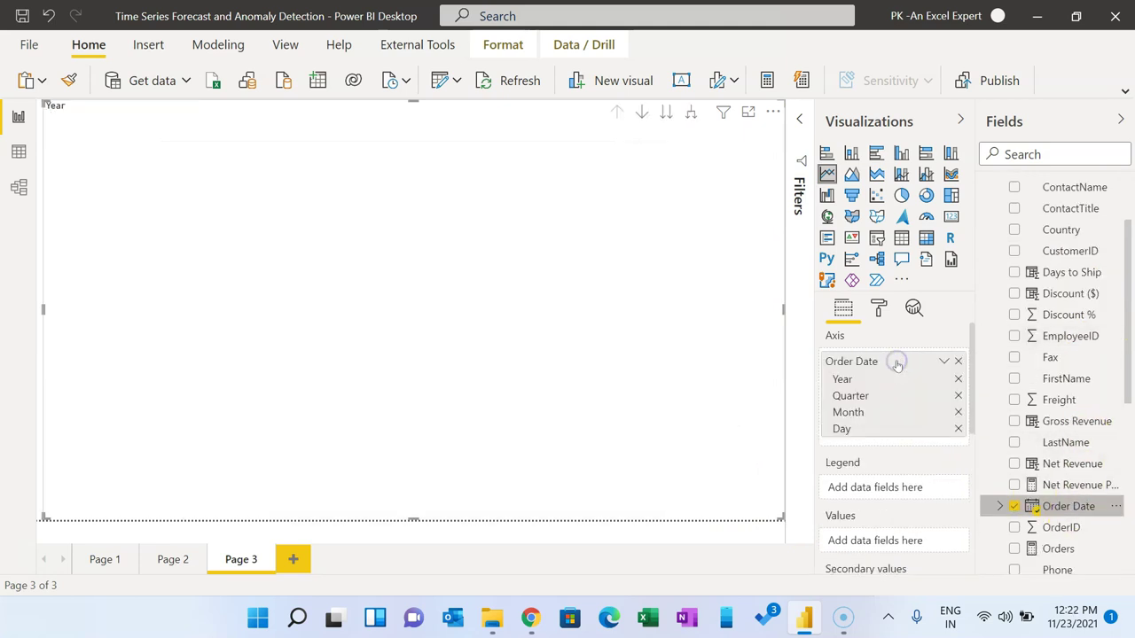
click(944, 362)
click(979, 474)
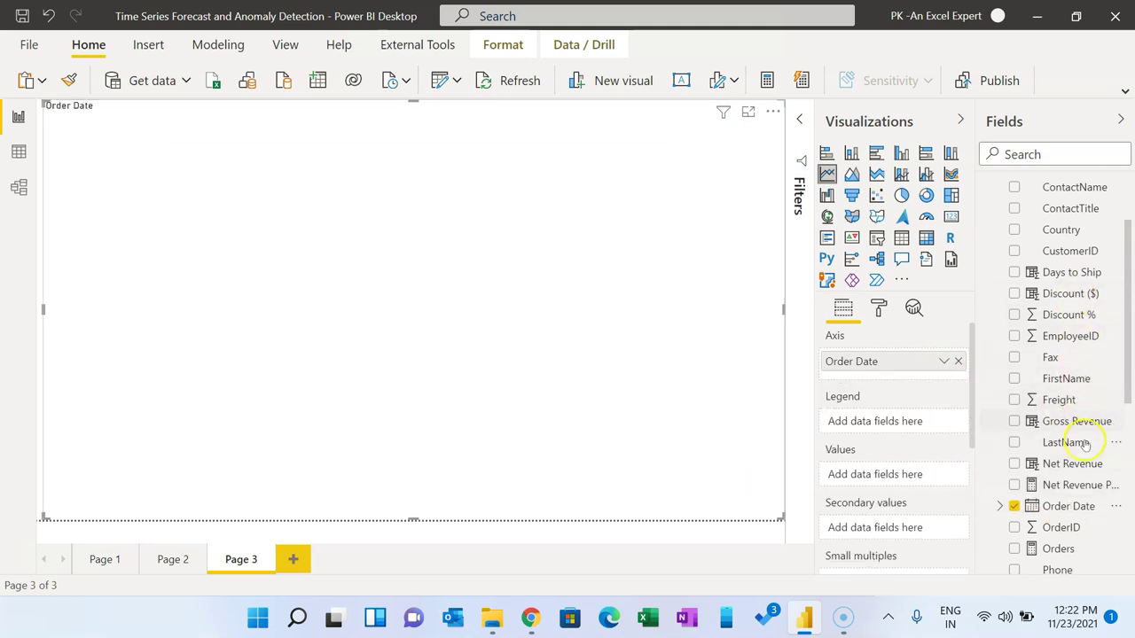
drag(1071, 464, 863, 470)
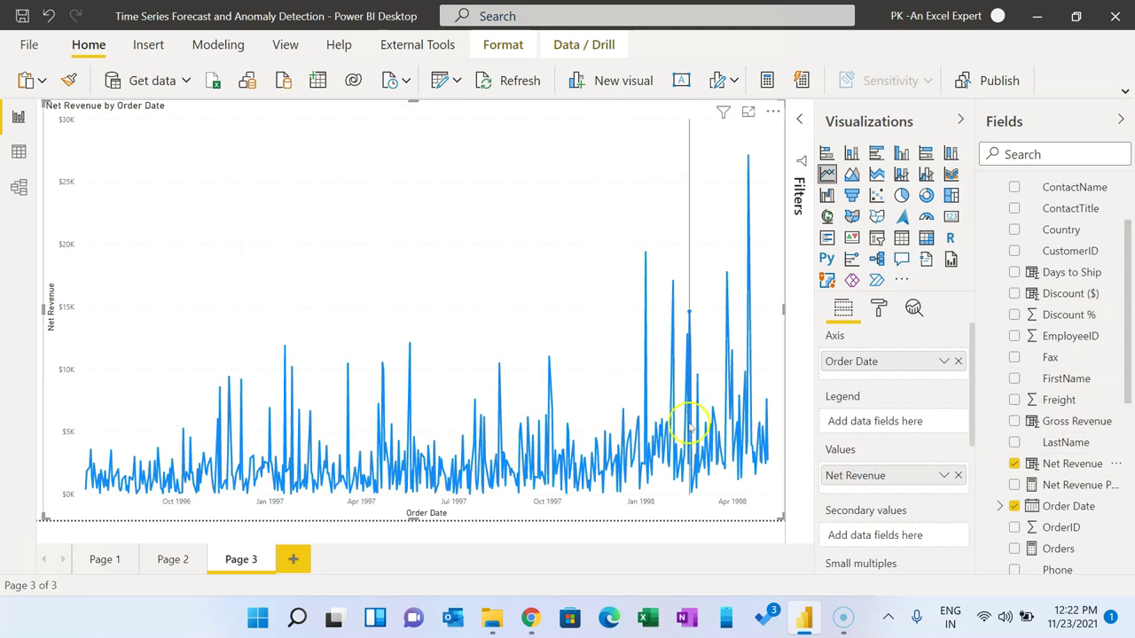
mouse_move(688, 424)
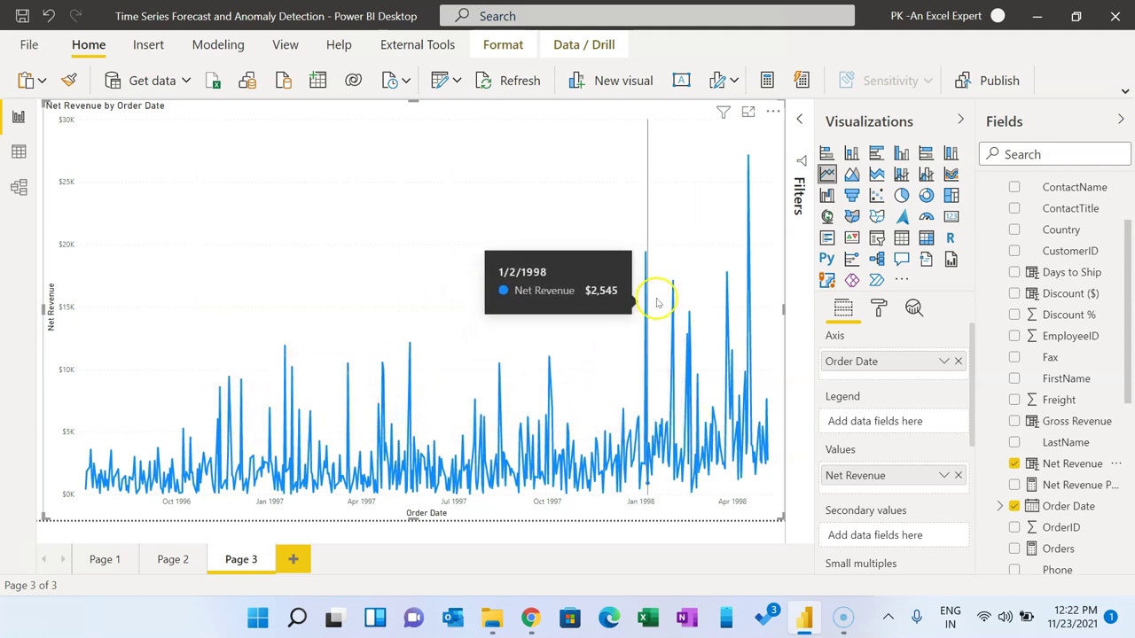
Add anomaly detection to the Net Revenue line chart from the Analytics pane
click(913, 308)
scroll(900, 433, down, 2)
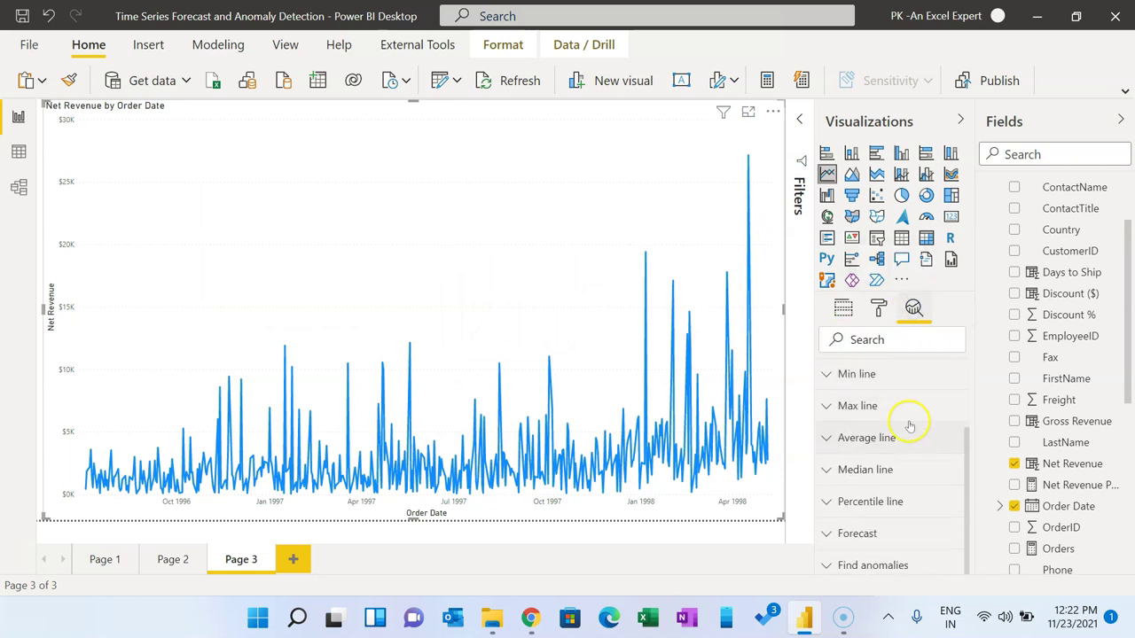
click(864, 567)
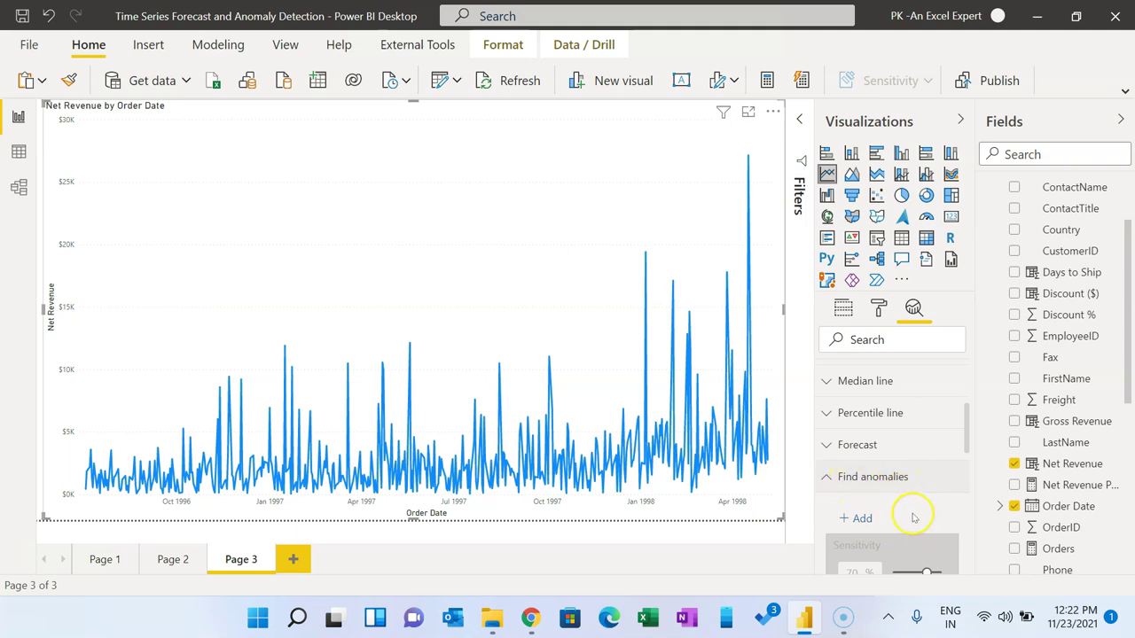
scroll(917, 508, down, 3)
scroll(922, 507, up, 2)
click(857, 430)
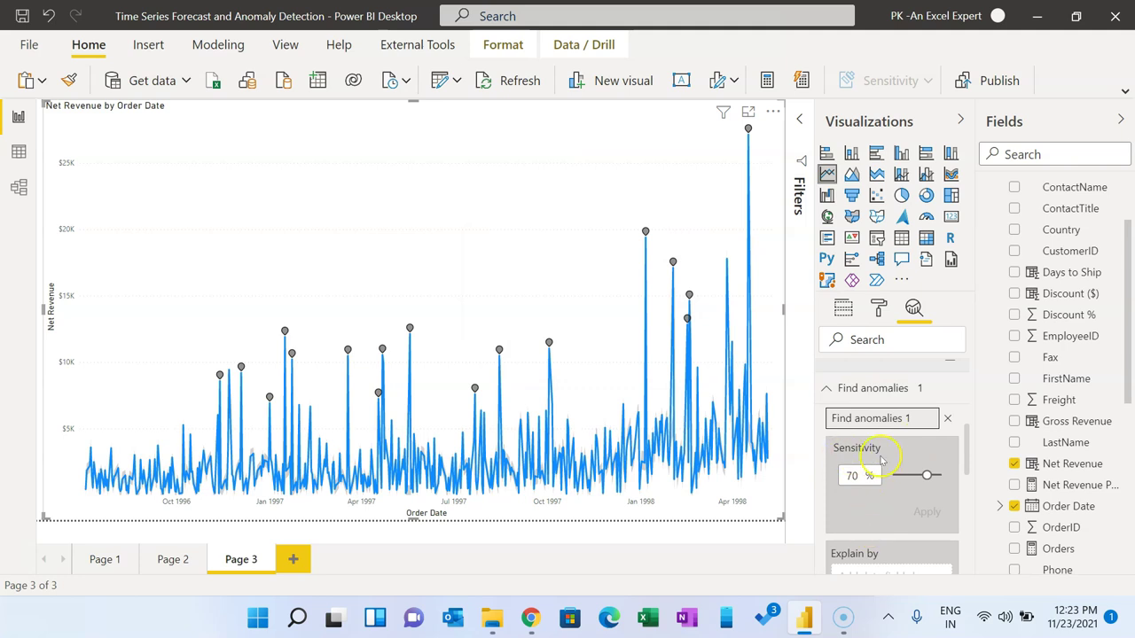
Adjust anomaly sensitivity and apply it, settling at 57%
drag(927, 475, 931, 474)
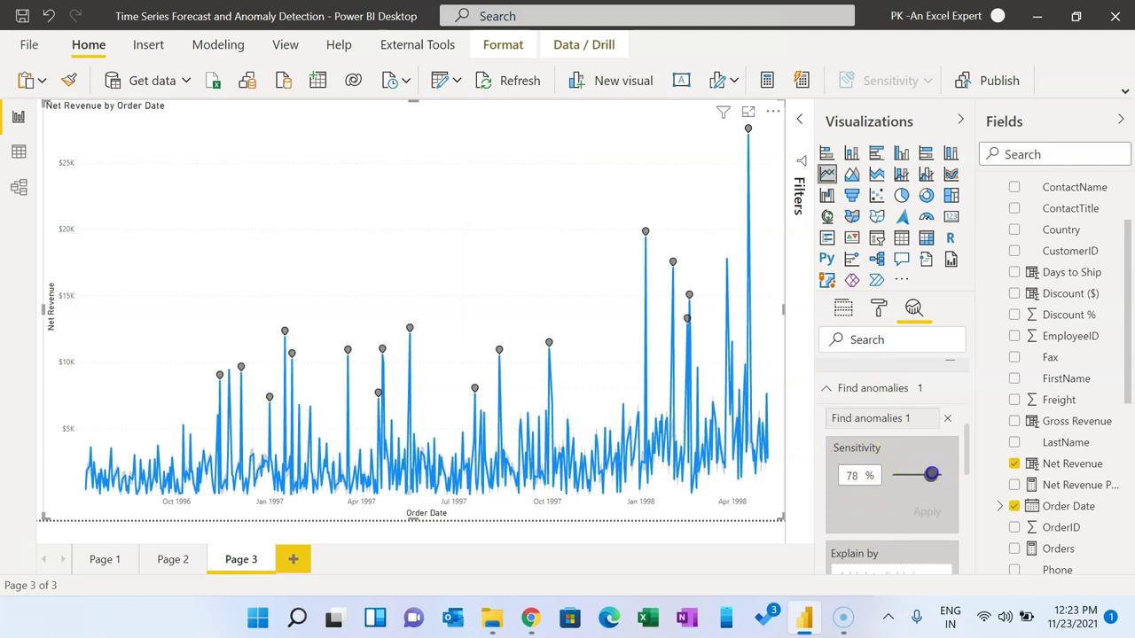
click(931, 511)
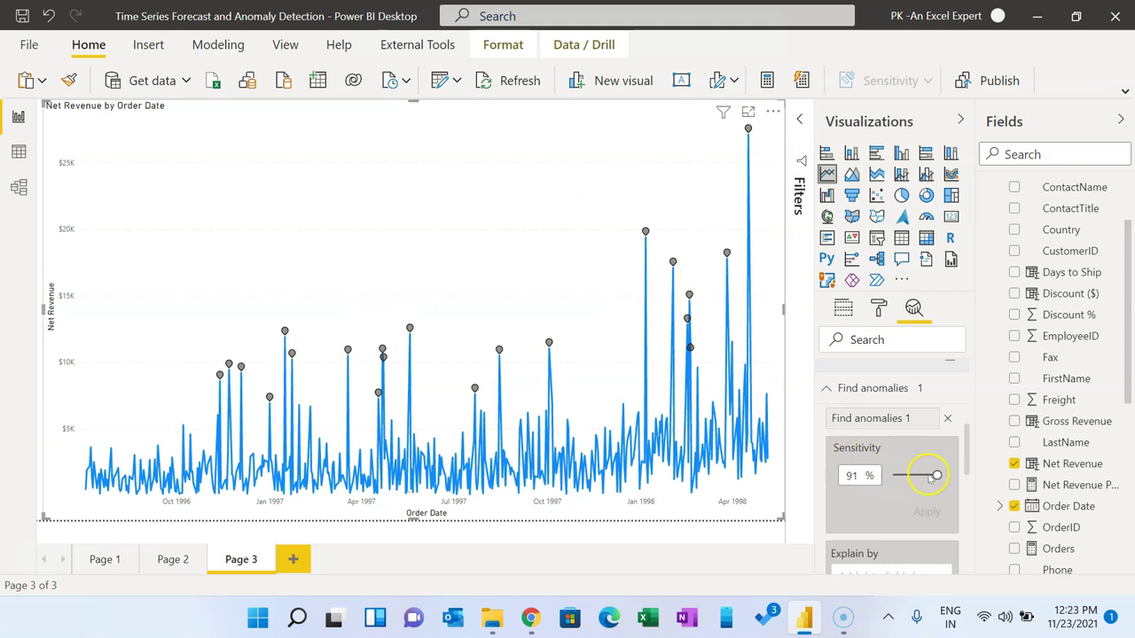
click(929, 514)
Change the anomaly marker shape to a diamond
scroll(898, 504, down, 1)
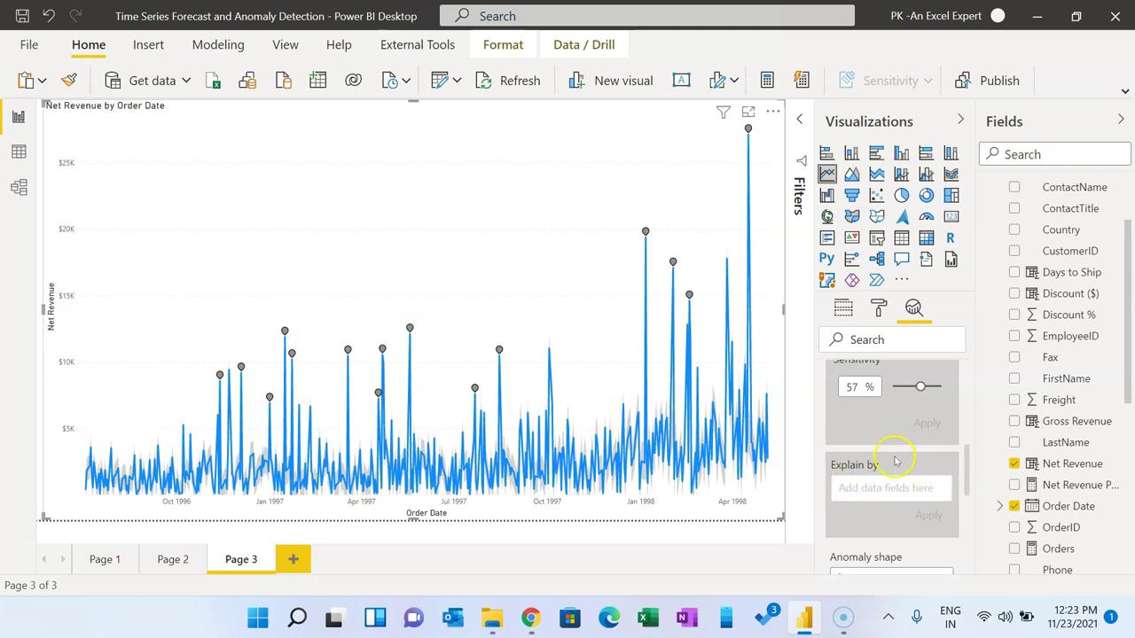
scroll(916, 493, down, 1)
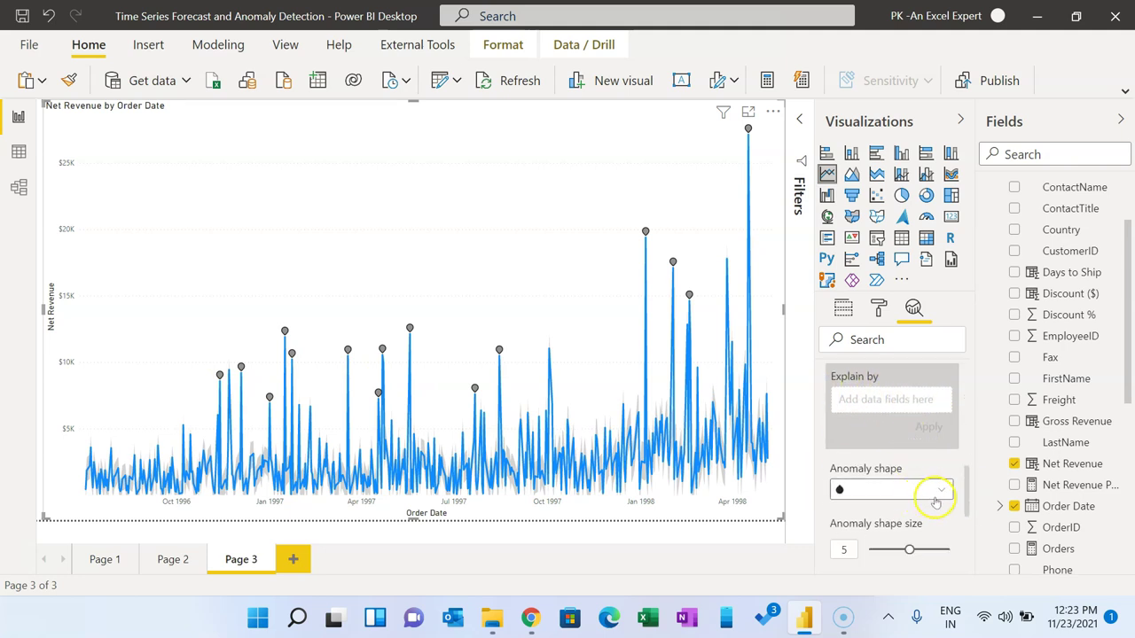
click(894, 402)
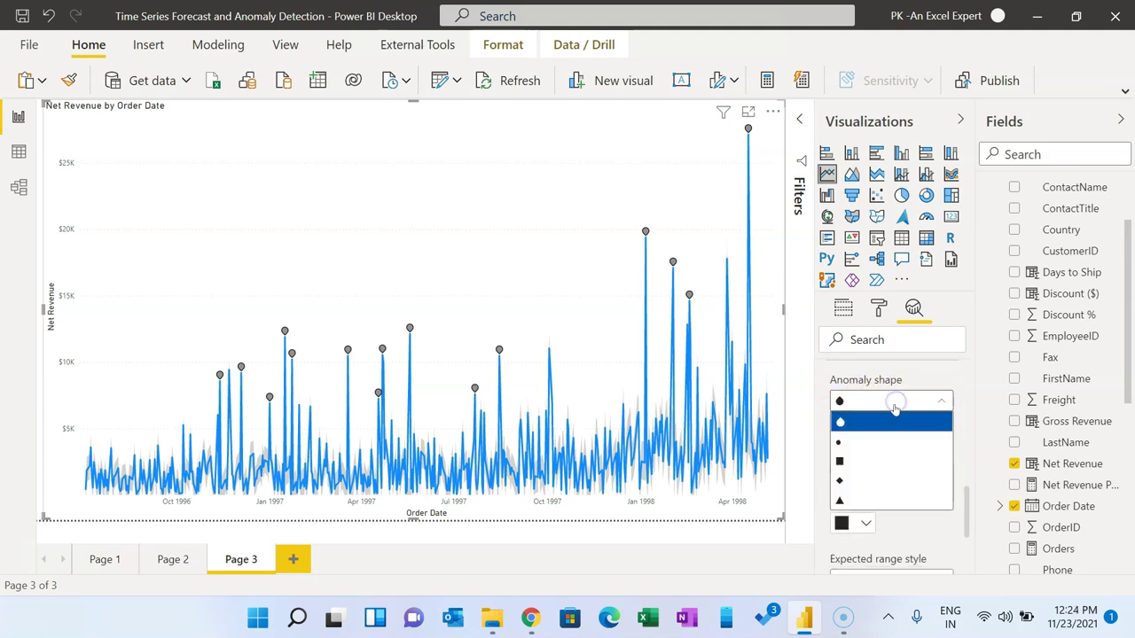
click(866, 482)
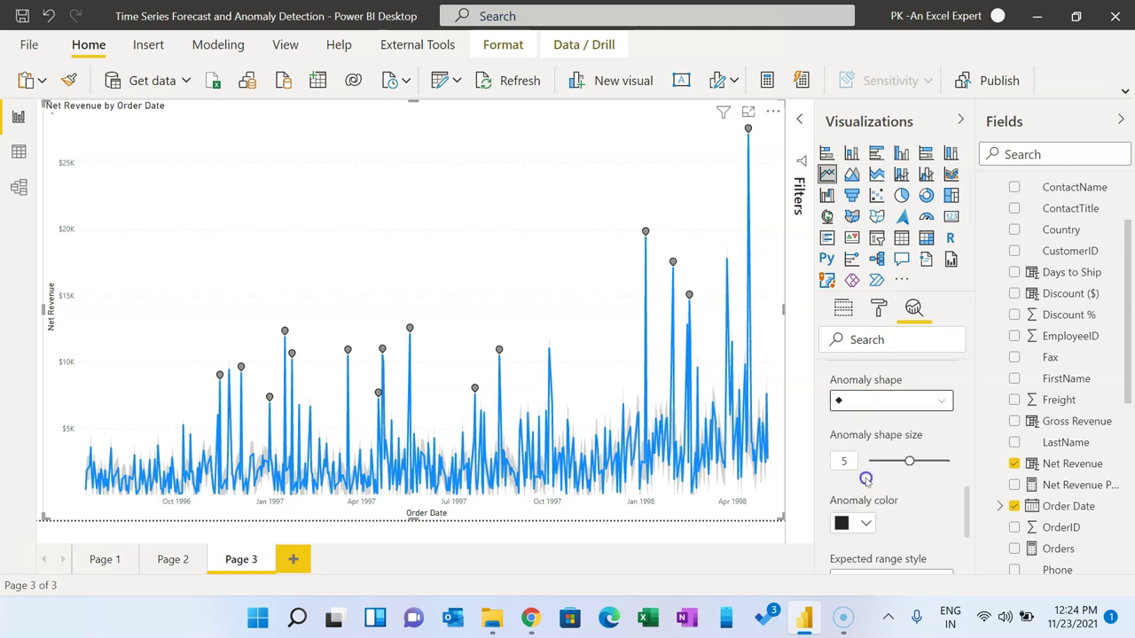
Set the anomaly marker colour to pure red (#FF0000) through More colors
click(866, 526)
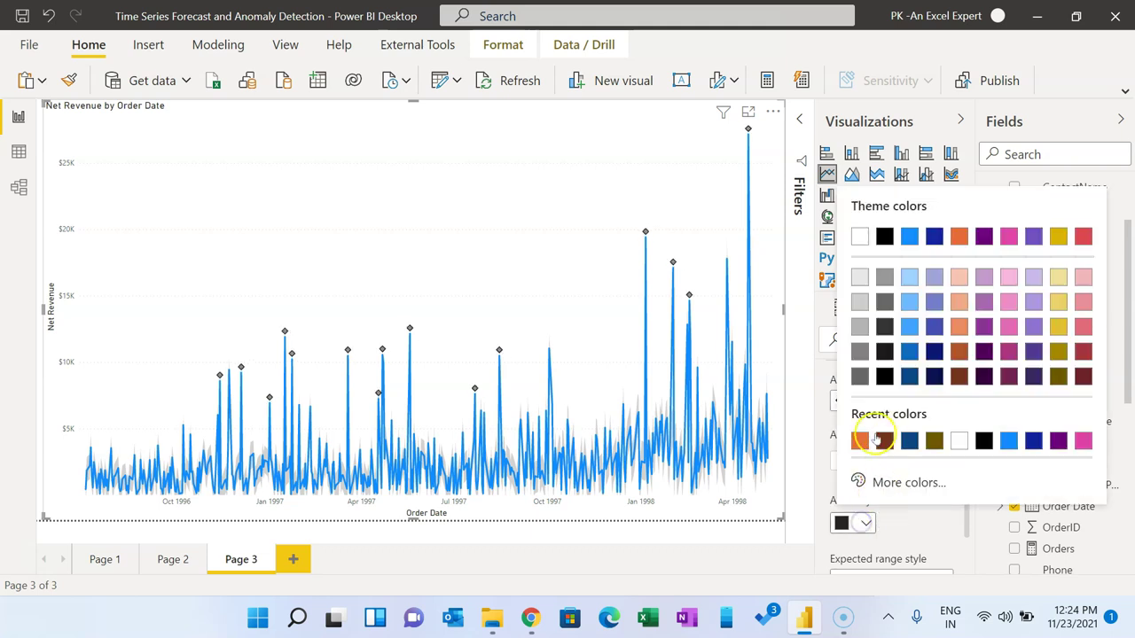
click(884, 480)
drag(867, 414, 853, 414)
click(1083, 205)
click(912, 504)
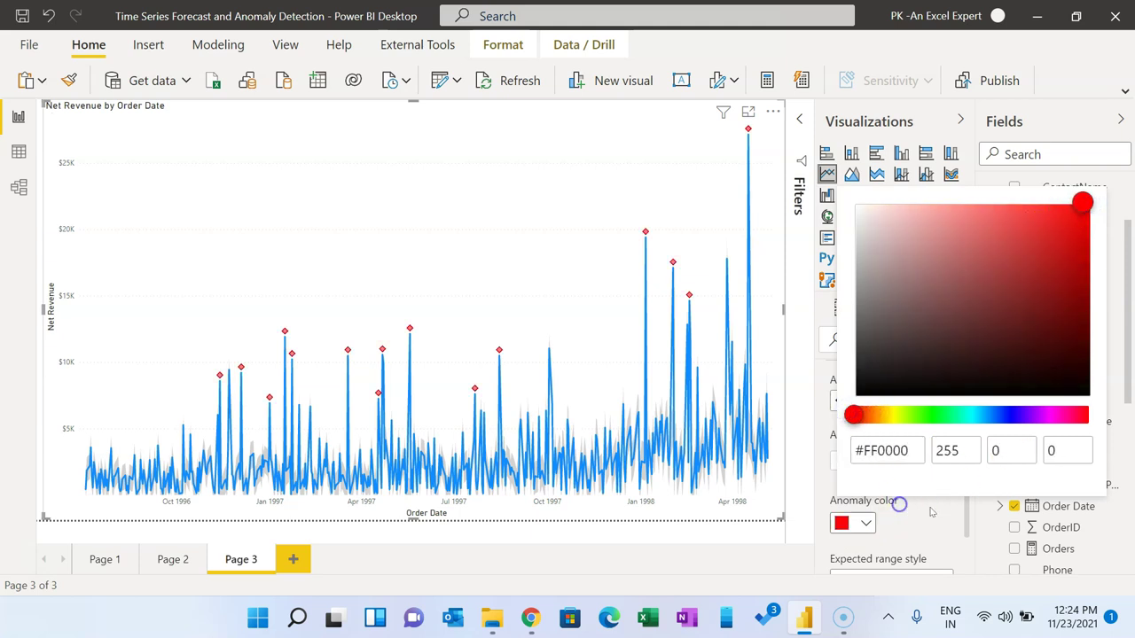
click(916, 529)
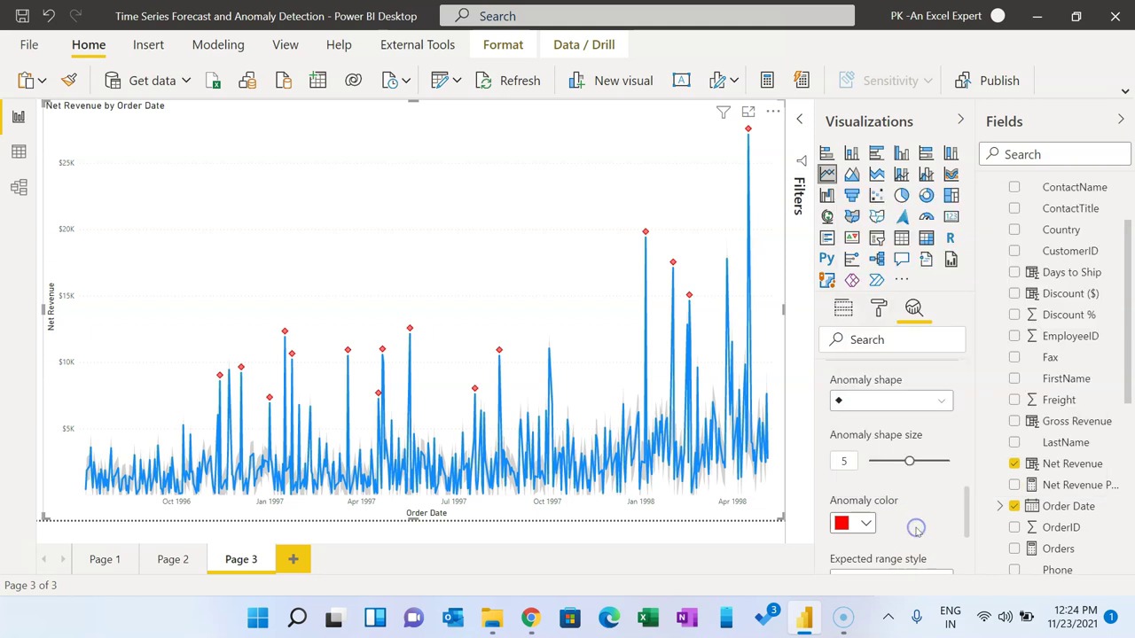
scroll(921, 530, down, 1)
scroll(936, 525, down, 1)
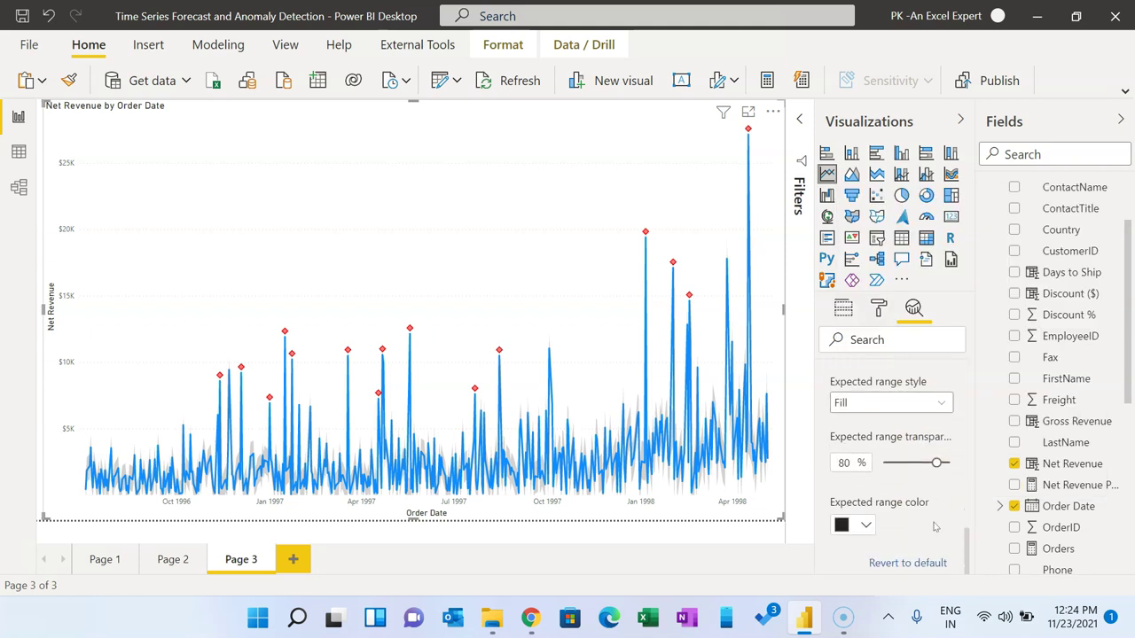
Try the expected range as lines, then return it to a filled band
click(919, 403)
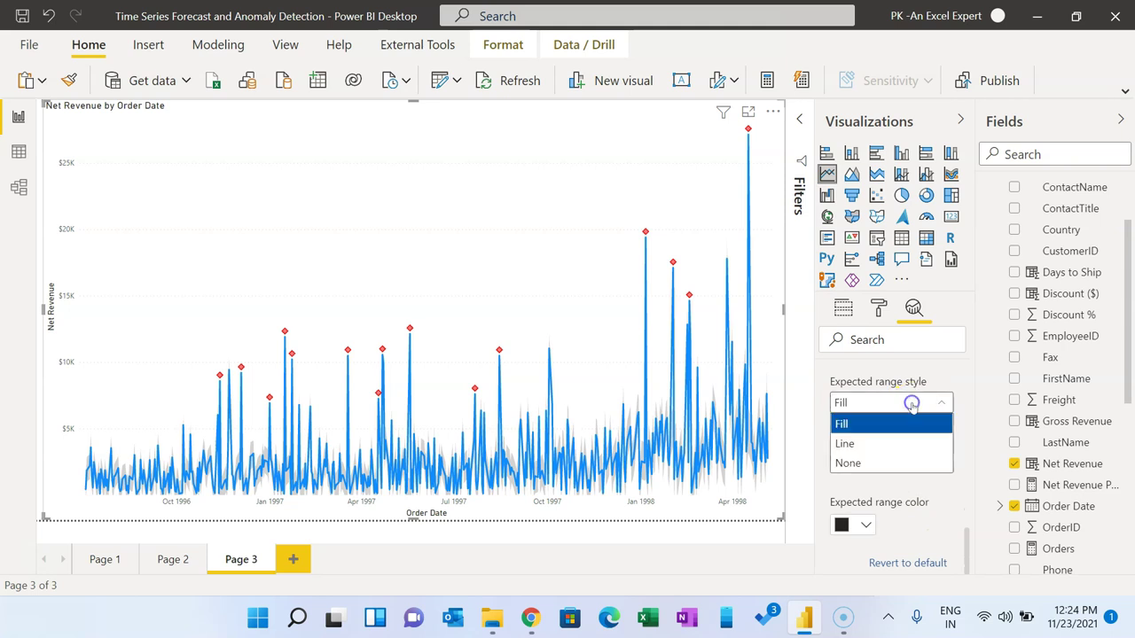
click(882, 442)
click(888, 403)
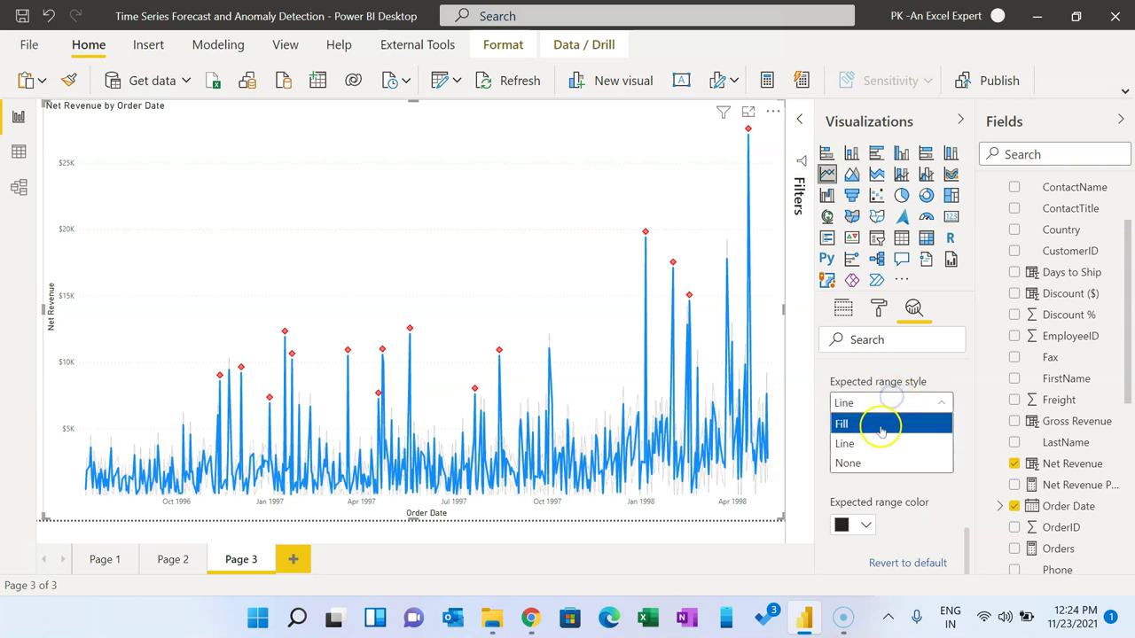
click(884, 423)
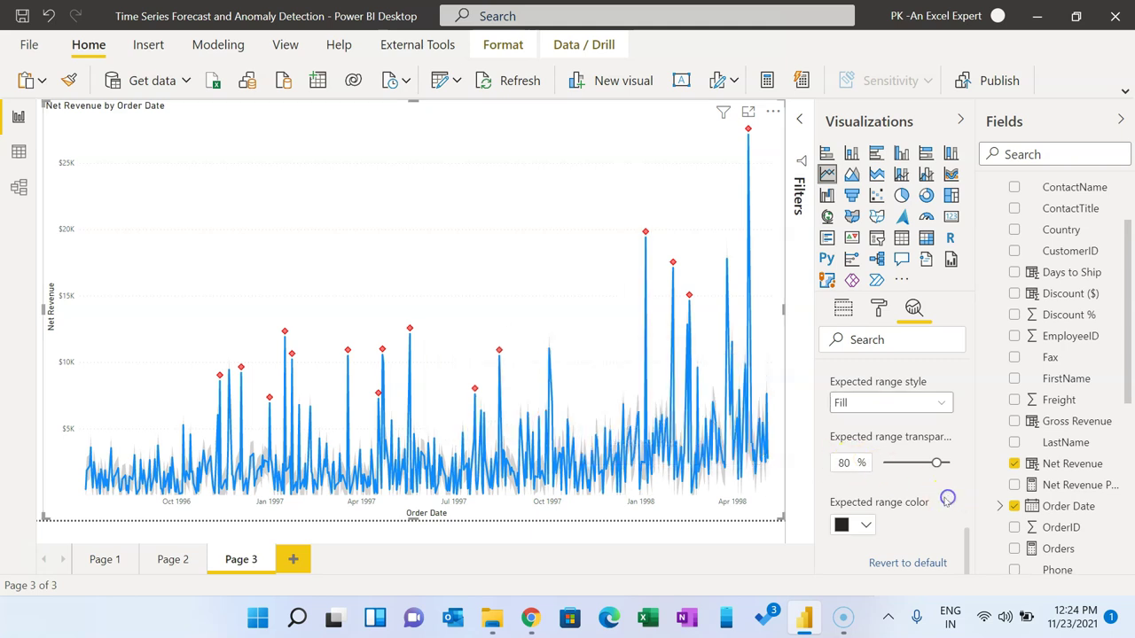
Colour the expected range band red at about 81% transparency
click(867, 526)
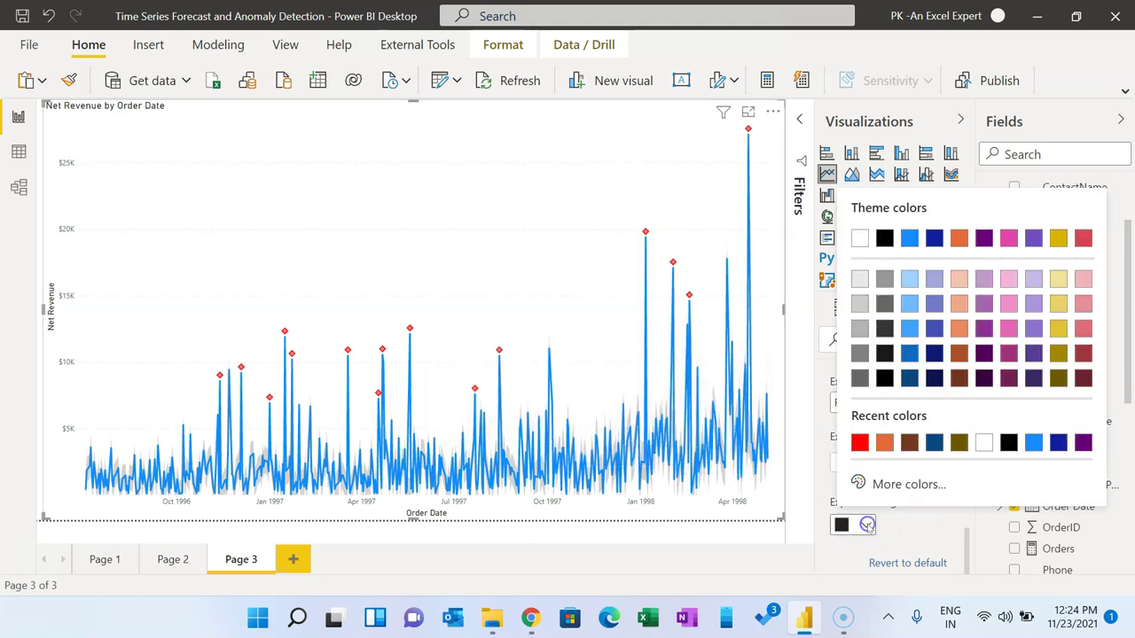
click(859, 443)
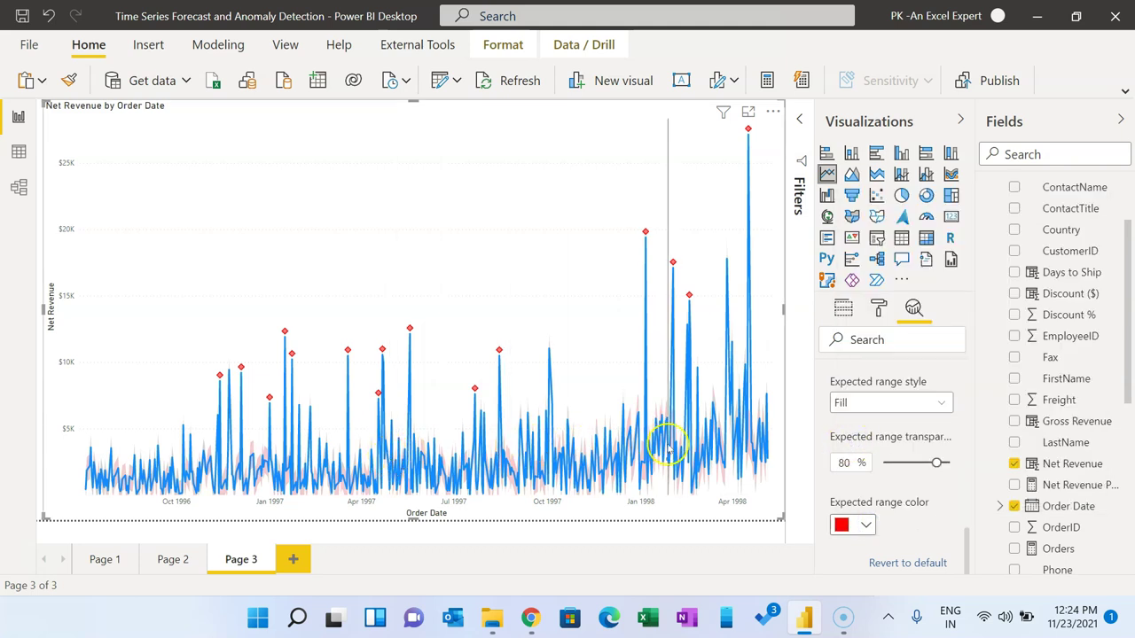
drag(936, 462, 939, 463)
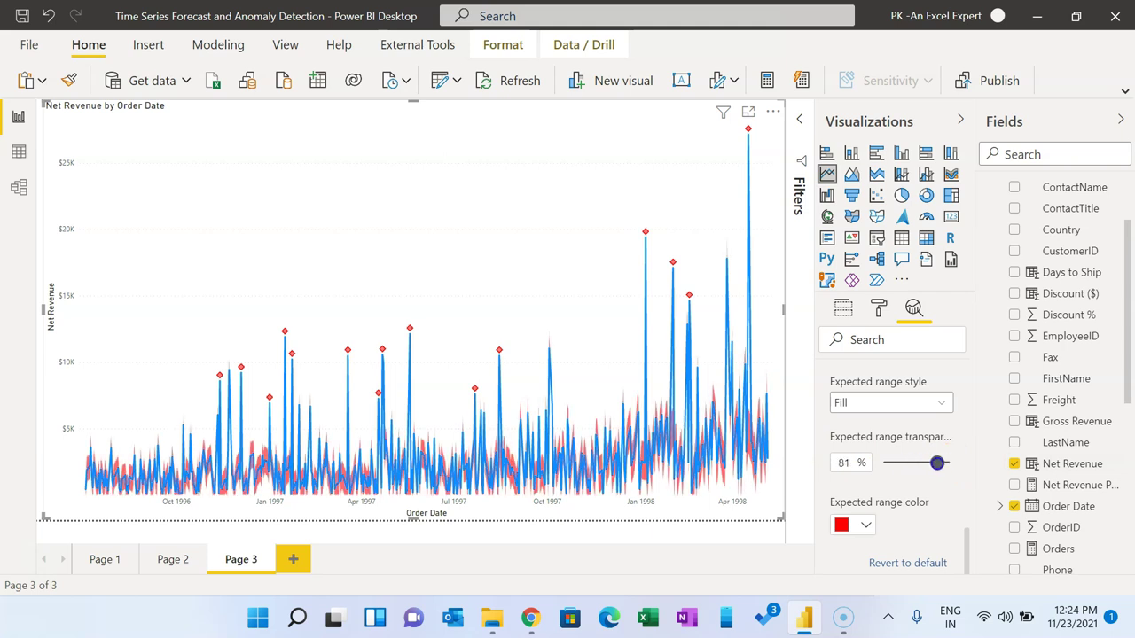
scroll(933, 503, up, 3)
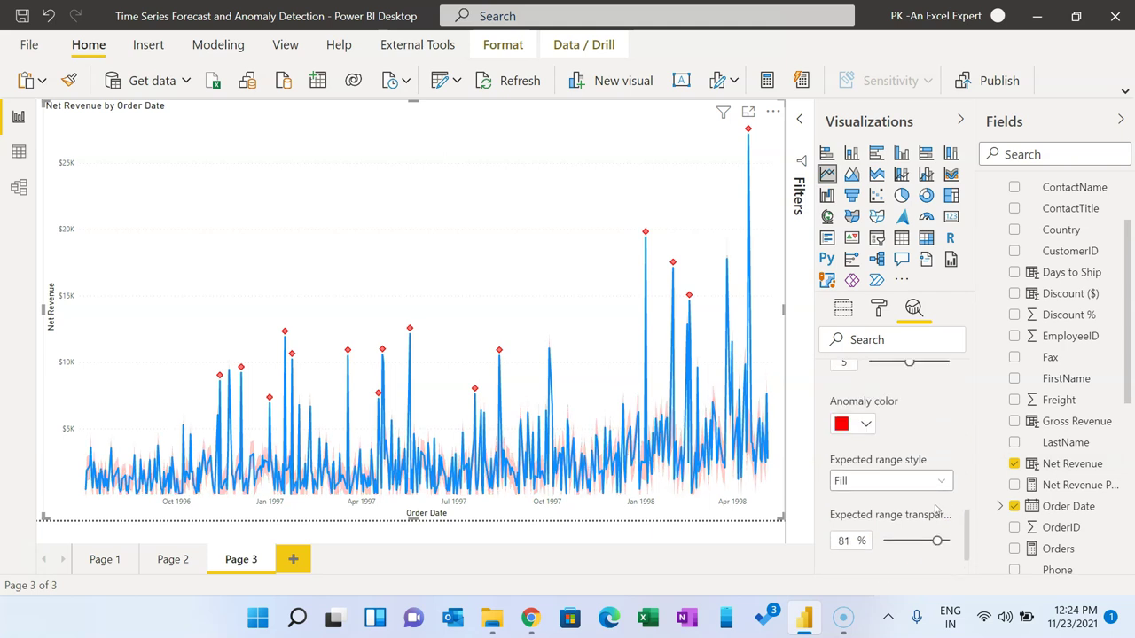
scroll(936, 508, up, 2)
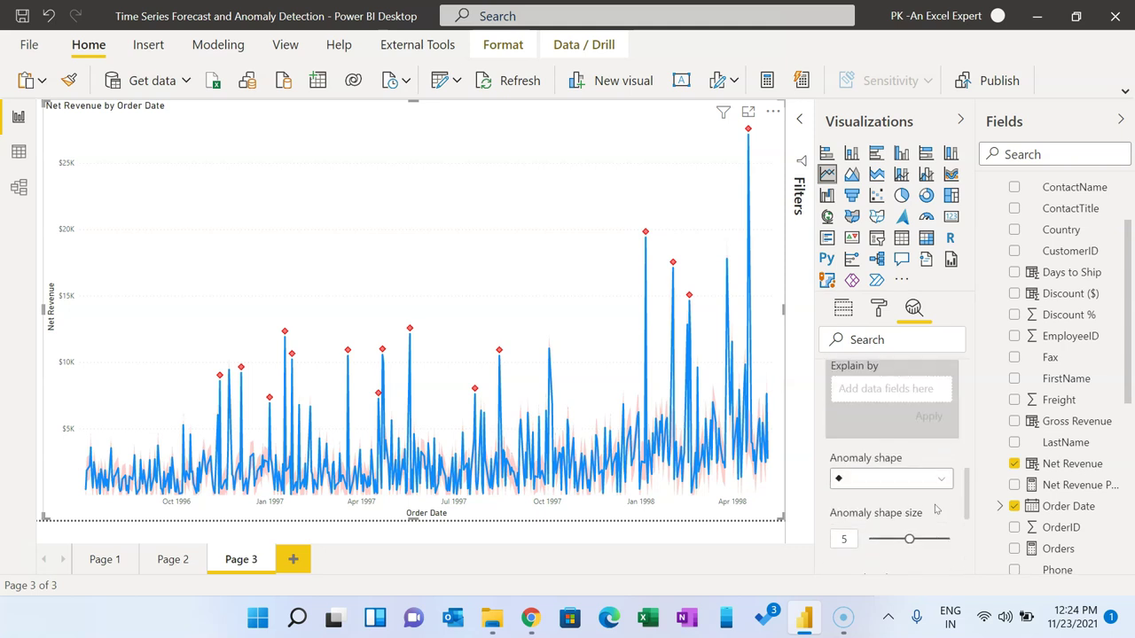
scroll(935, 510, up, 2)
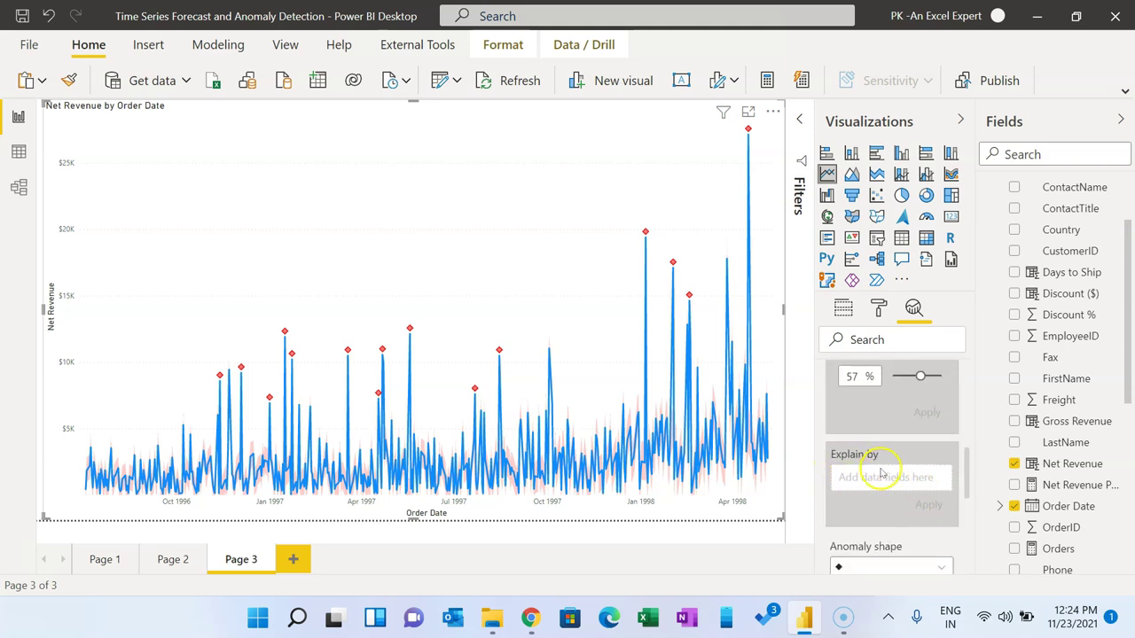
click(646, 233)
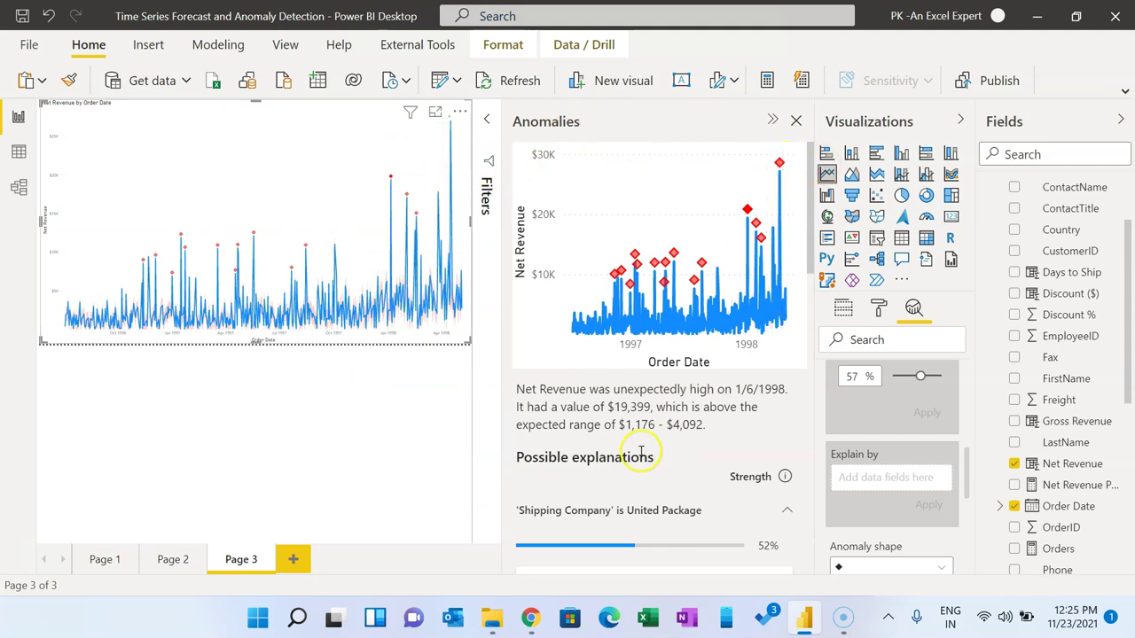
click(587, 390)
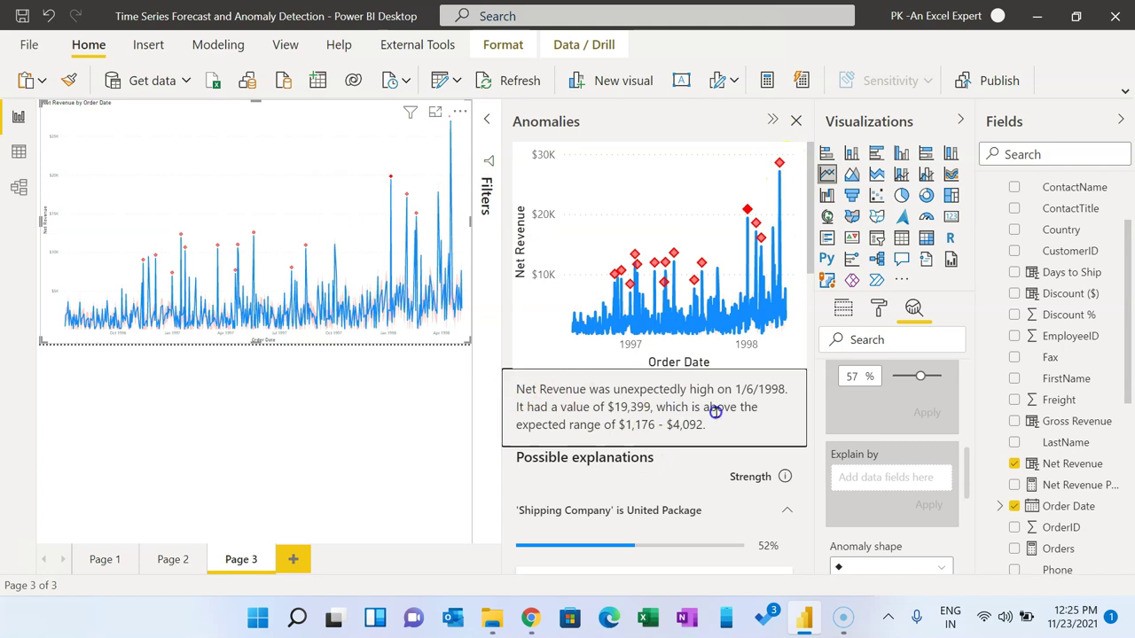
click(692, 454)
scroll(692, 448, down, 2)
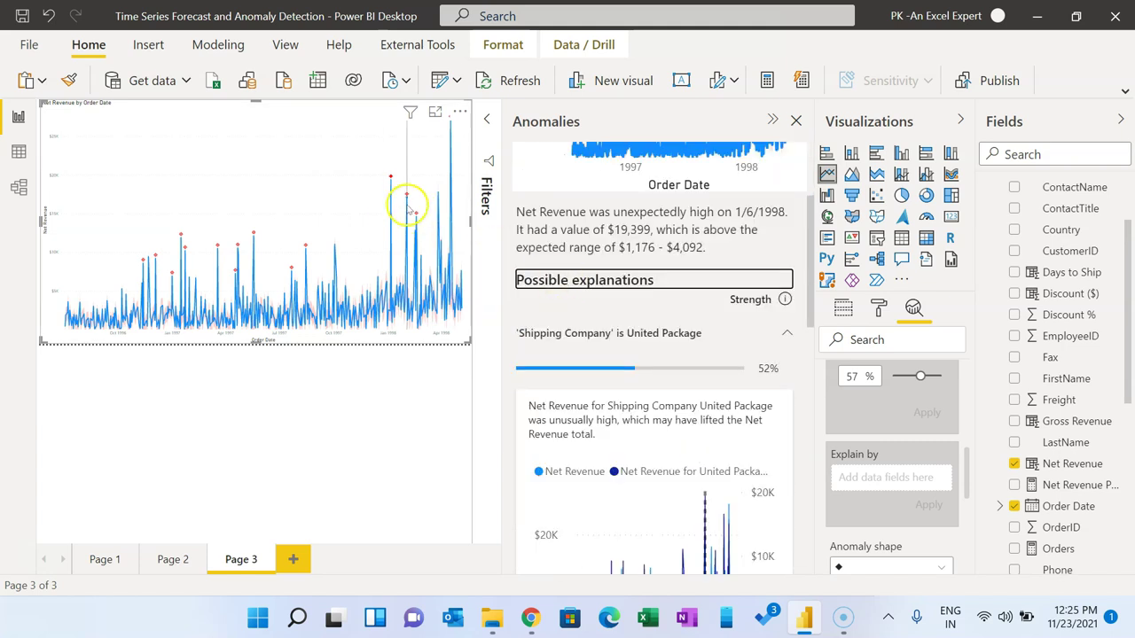
scroll(744, 351, down, 1)
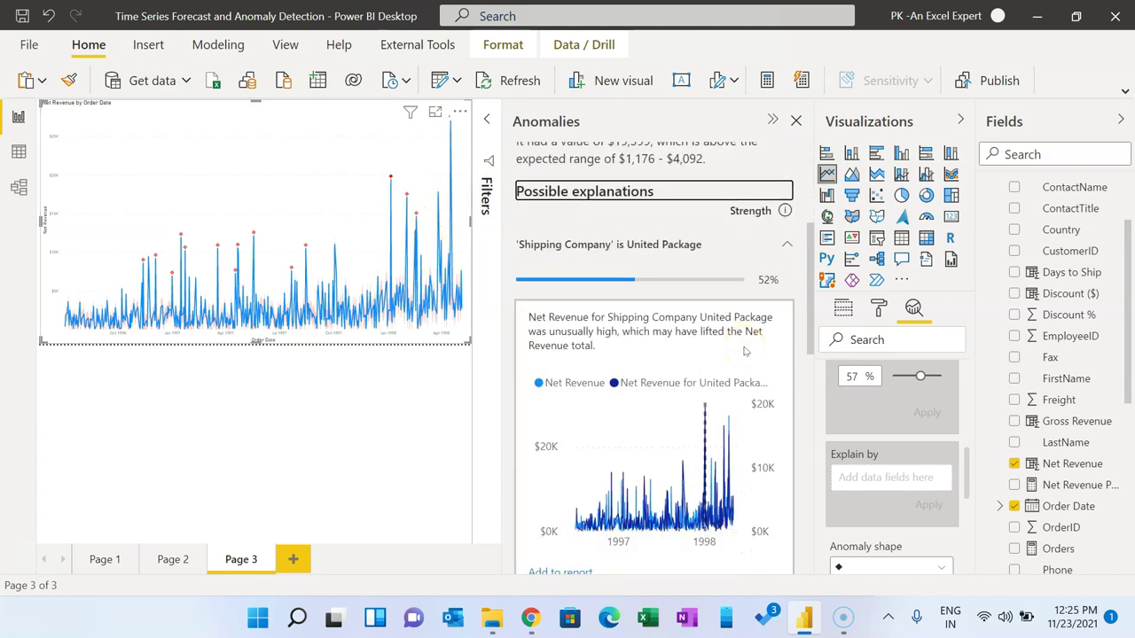
scroll(741, 304, down, 3)
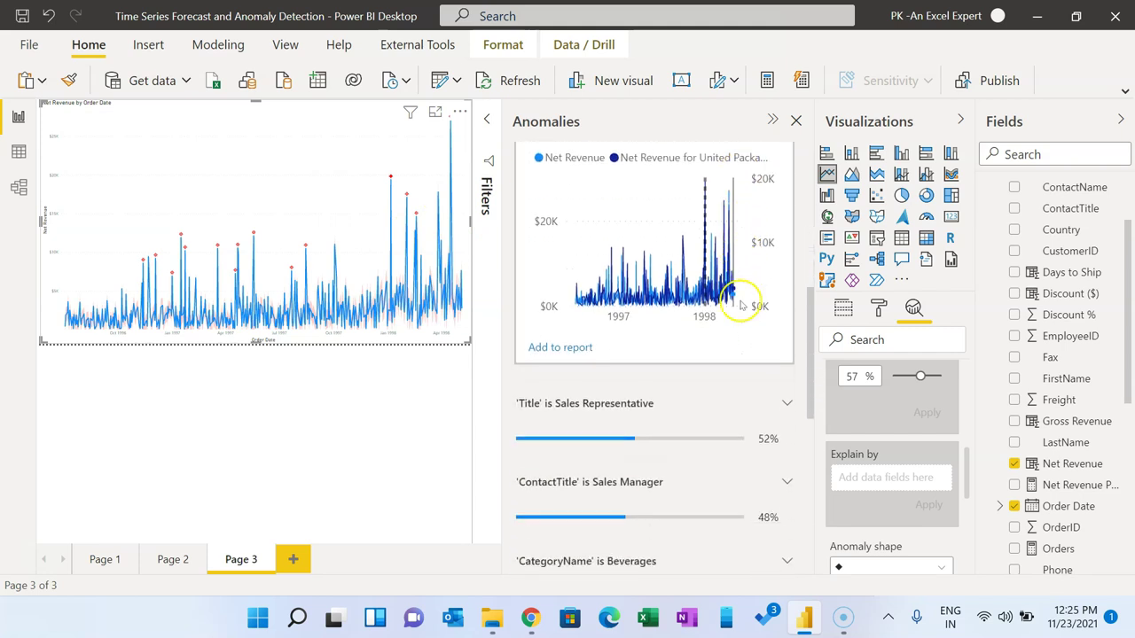
scroll(742, 304, down, 4)
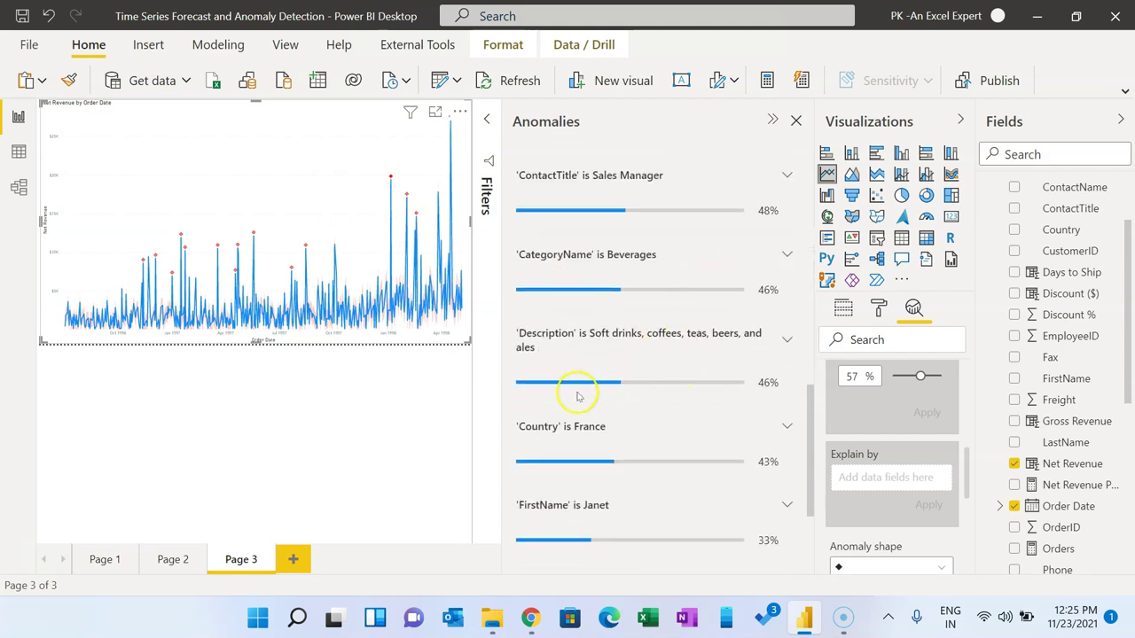
scroll(705, 446, down, 1)
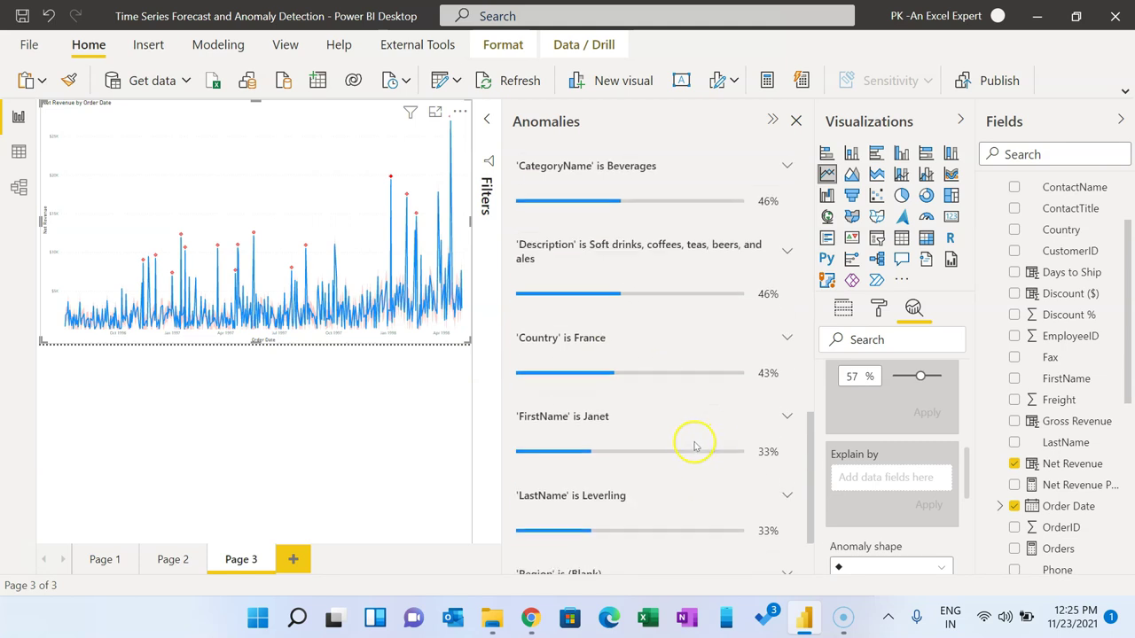
scroll(701, 446, down, 1)
scroll(735, 450, up, 6)
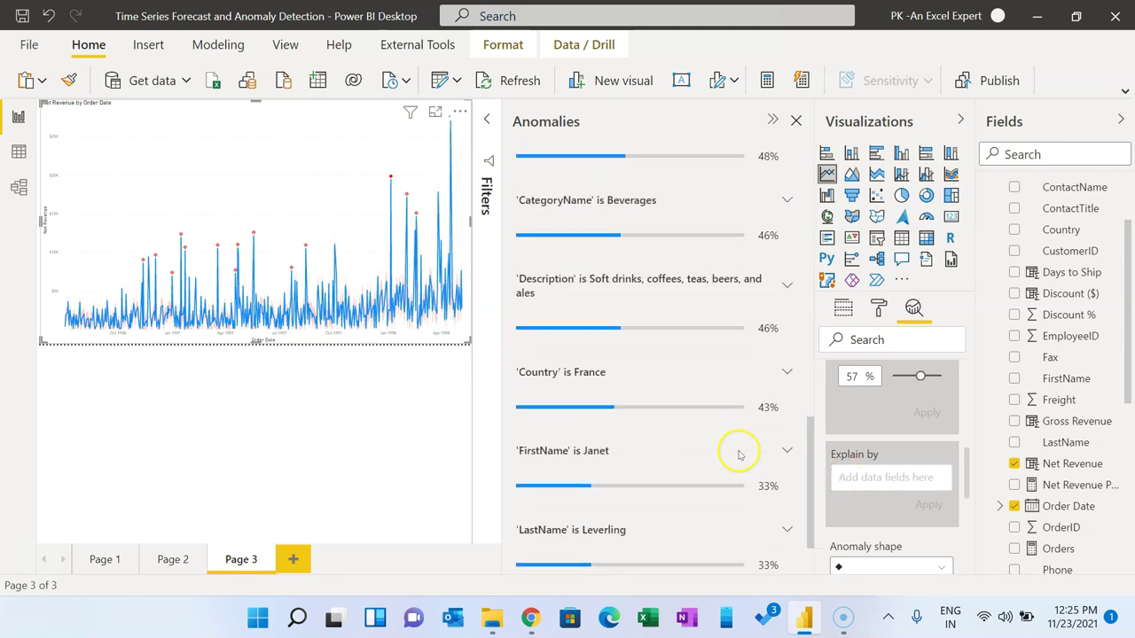
scroll(739, 297, up, 1)
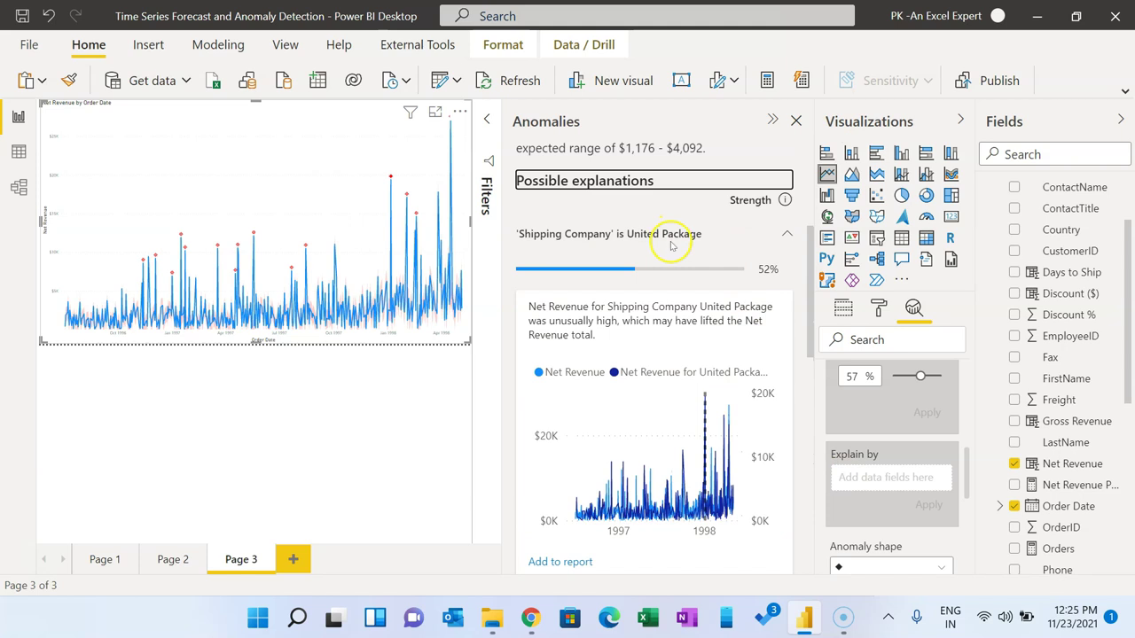
click(795, 121)
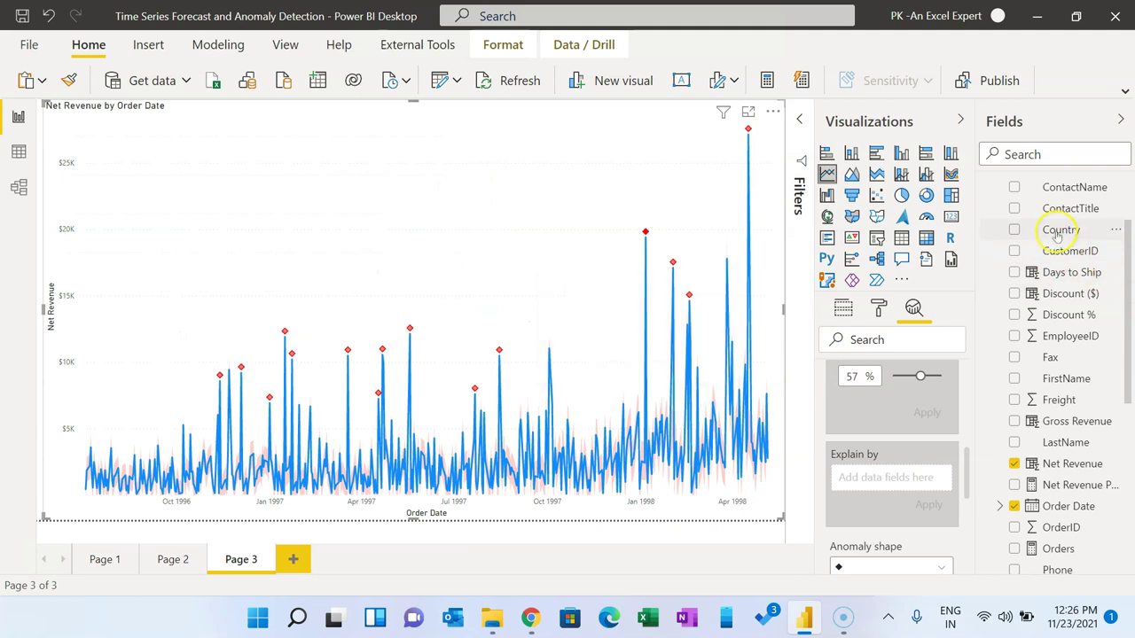
Add Country and ShipName as Explain by fields for the Net Revenue anomalies
drag(1057, 233, 891, 481)
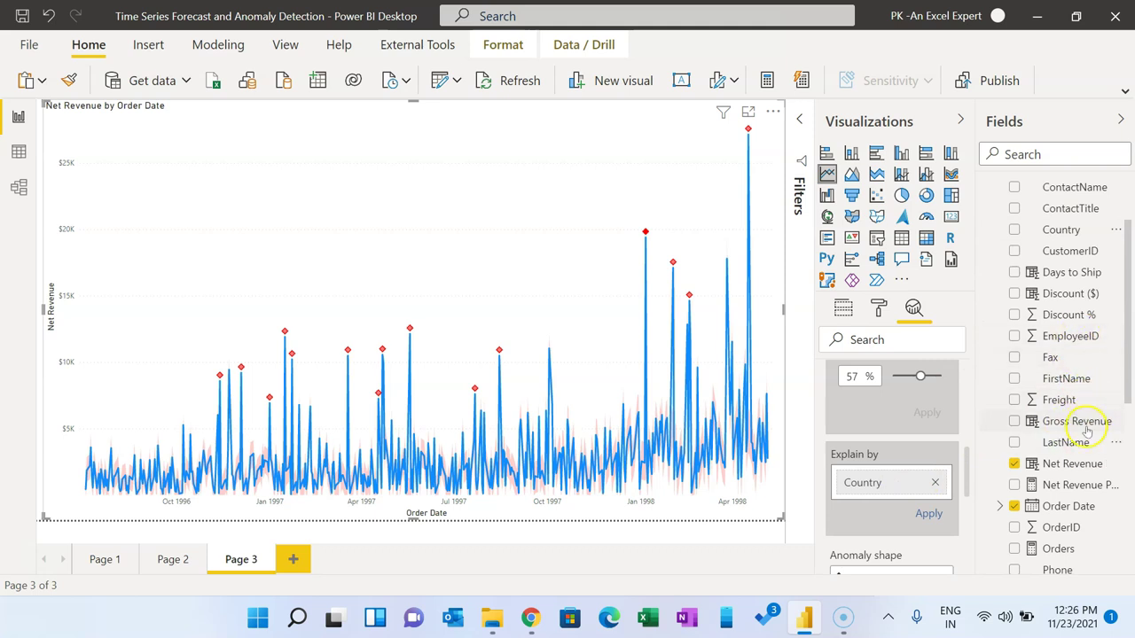
scroll(1086, 514, down, 5)
drag(1066, 474, 876, 489)
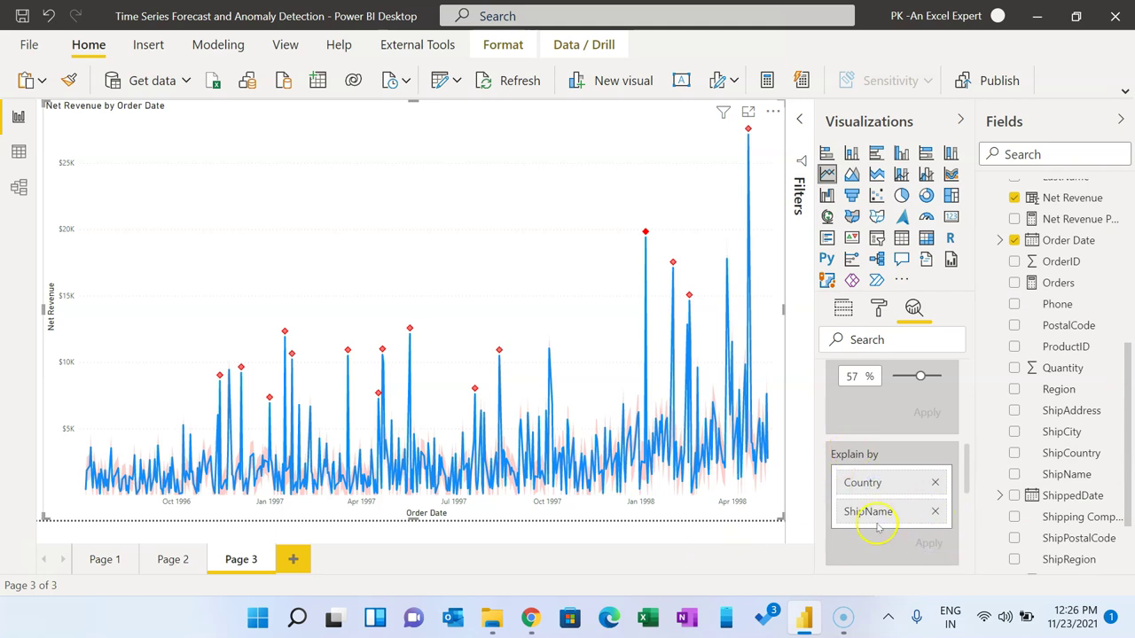
Review the 4/17/1998 anomaly explanation, attributed to Country USA (50%)
click(748, 131)
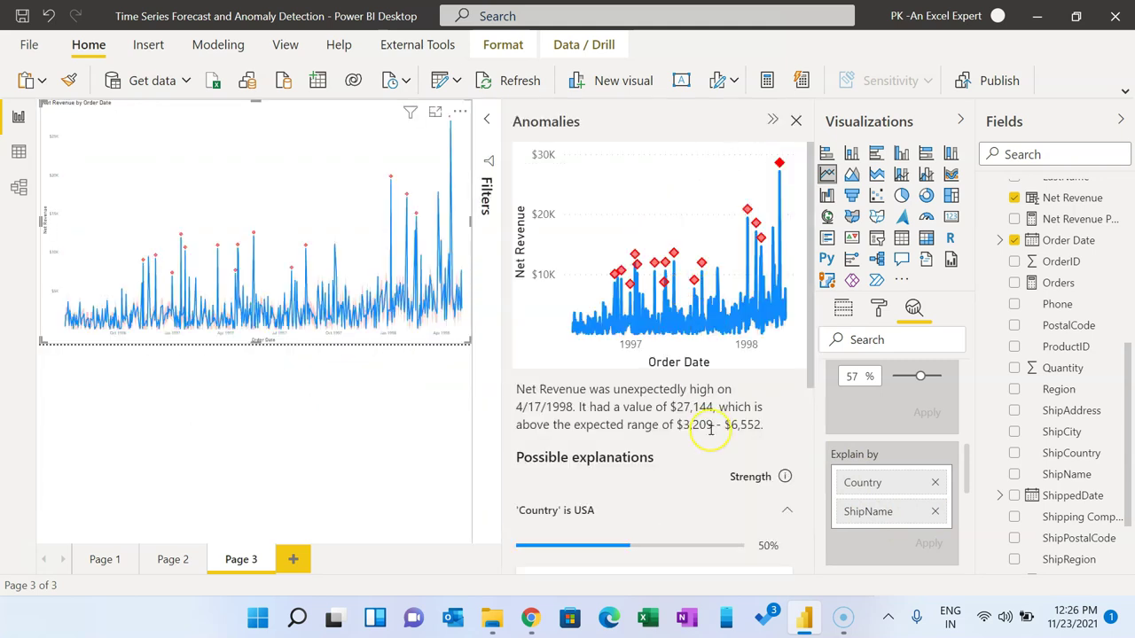
scroll(710, 417, down, 2)
scroll(710, 431, down, 3)
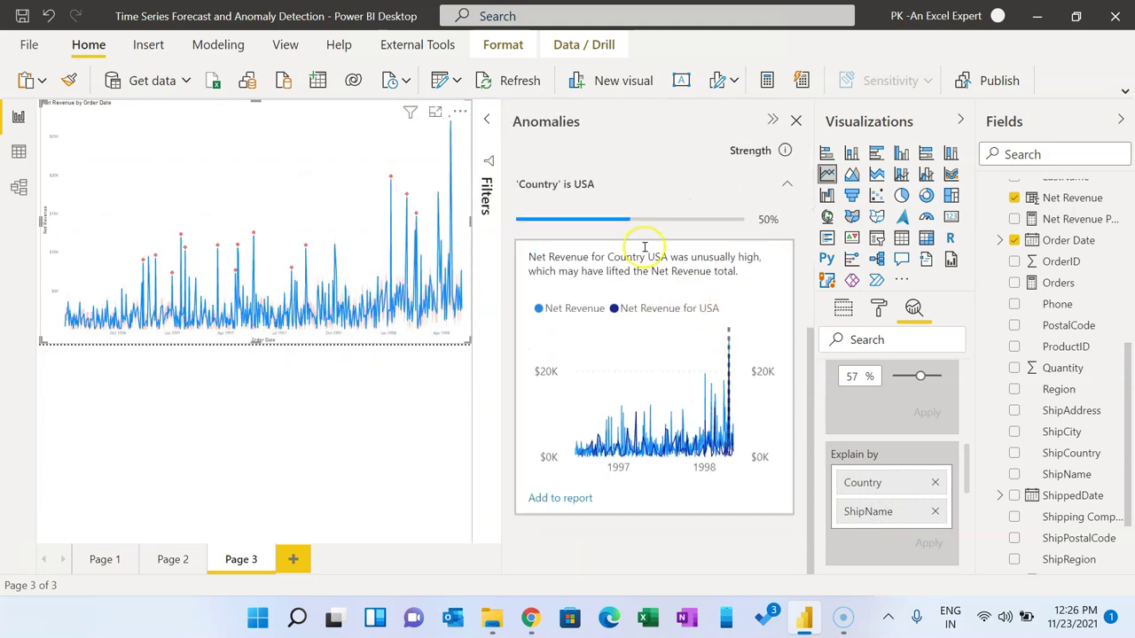
scroll(657, 236, up, 4)
scroll(657, 235, up, 1)
click(786, 467)
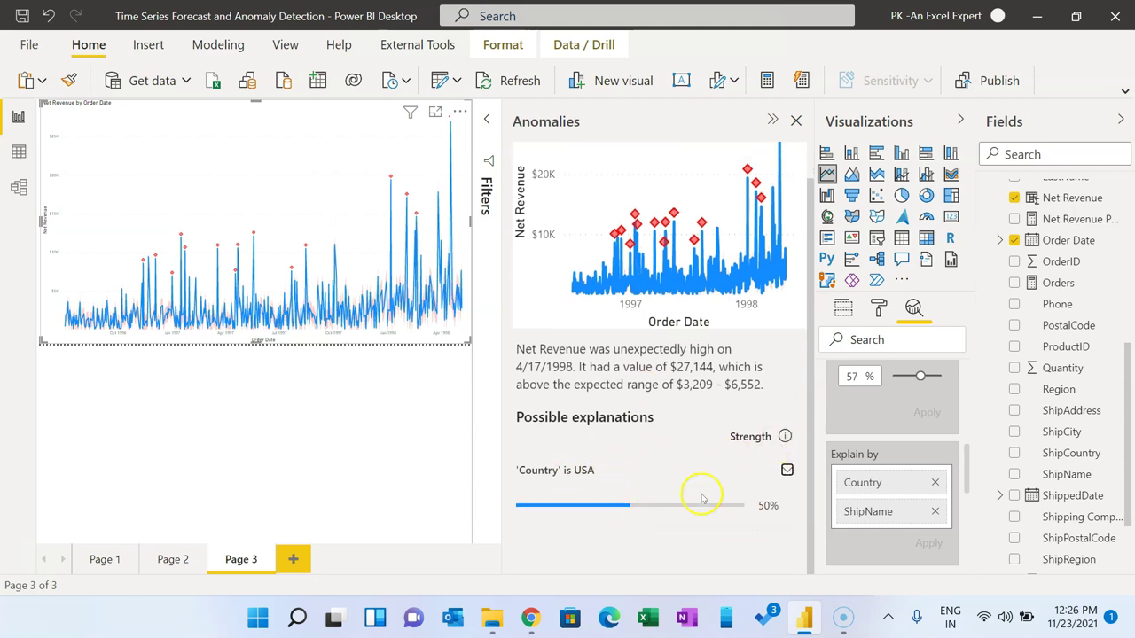
click(760, 504)
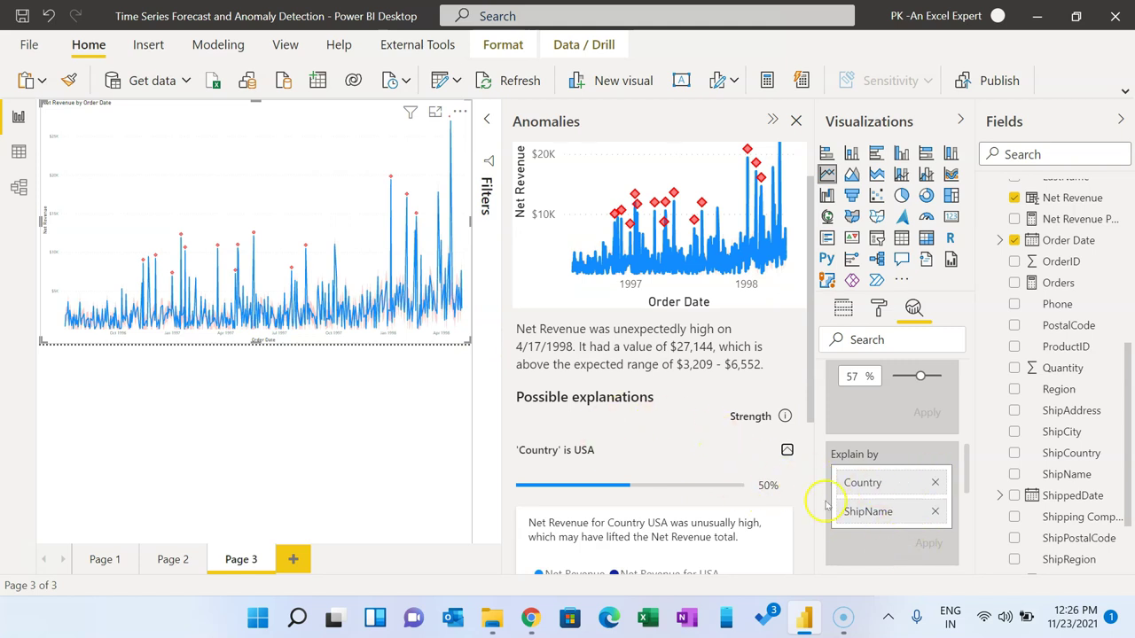
Remove Country and ShipName from Explain by, close Anomalies, and collapse Visualizations
click(935, 483)
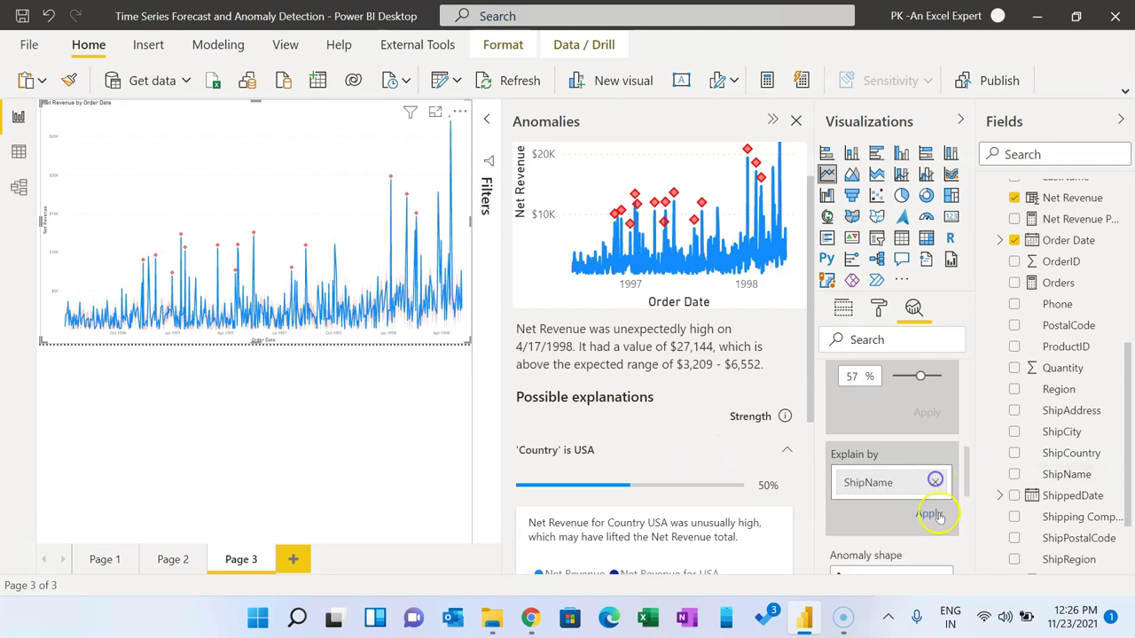
click(936, 484)
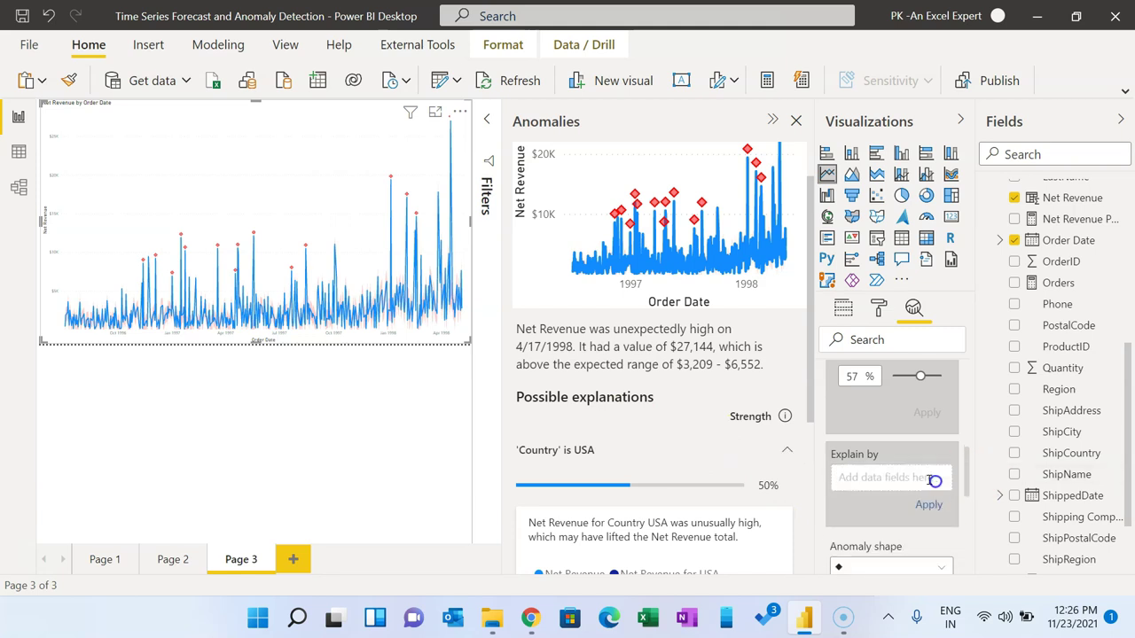
click(796, 121)
click(960, 118)
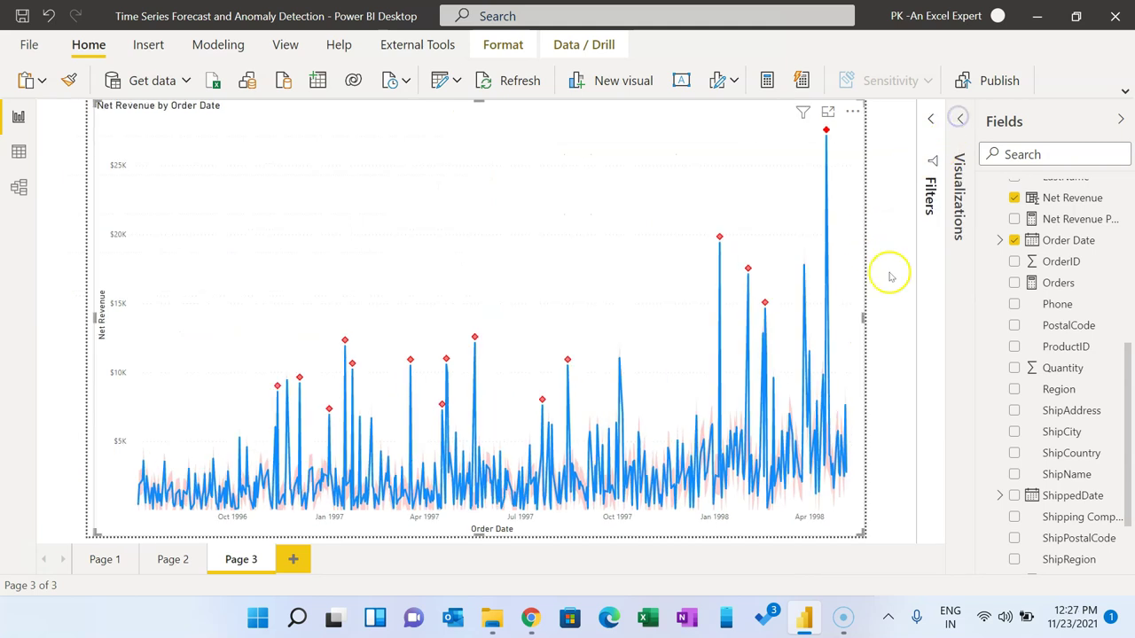